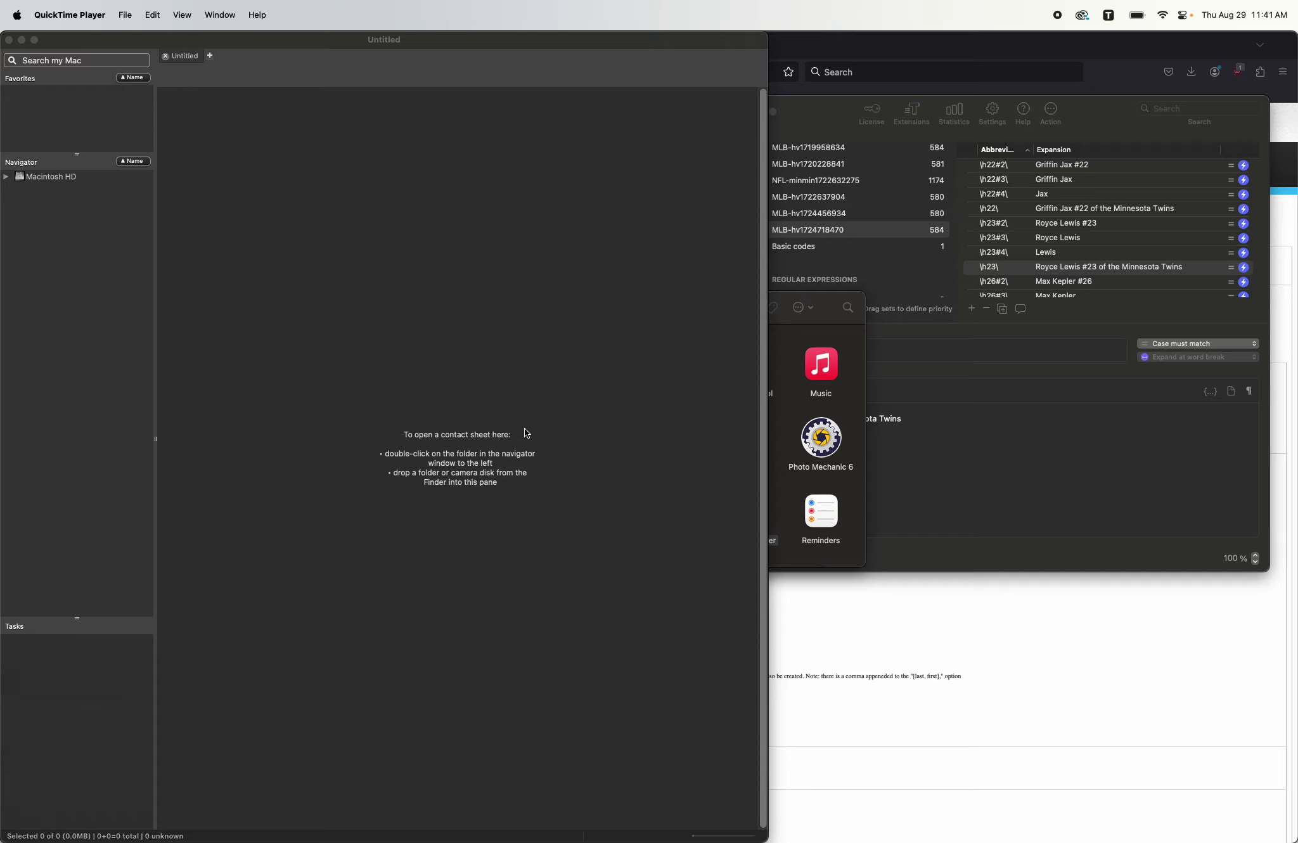
Step: Check which code replacement file is loaded in Photo Mechanic, selecting MLB-hv1724949033.txt and keeping the settings
{"action": "left_click", "coordinate": [310, 317]}
{"action": "left_click", "coordinate": [155, 15]}
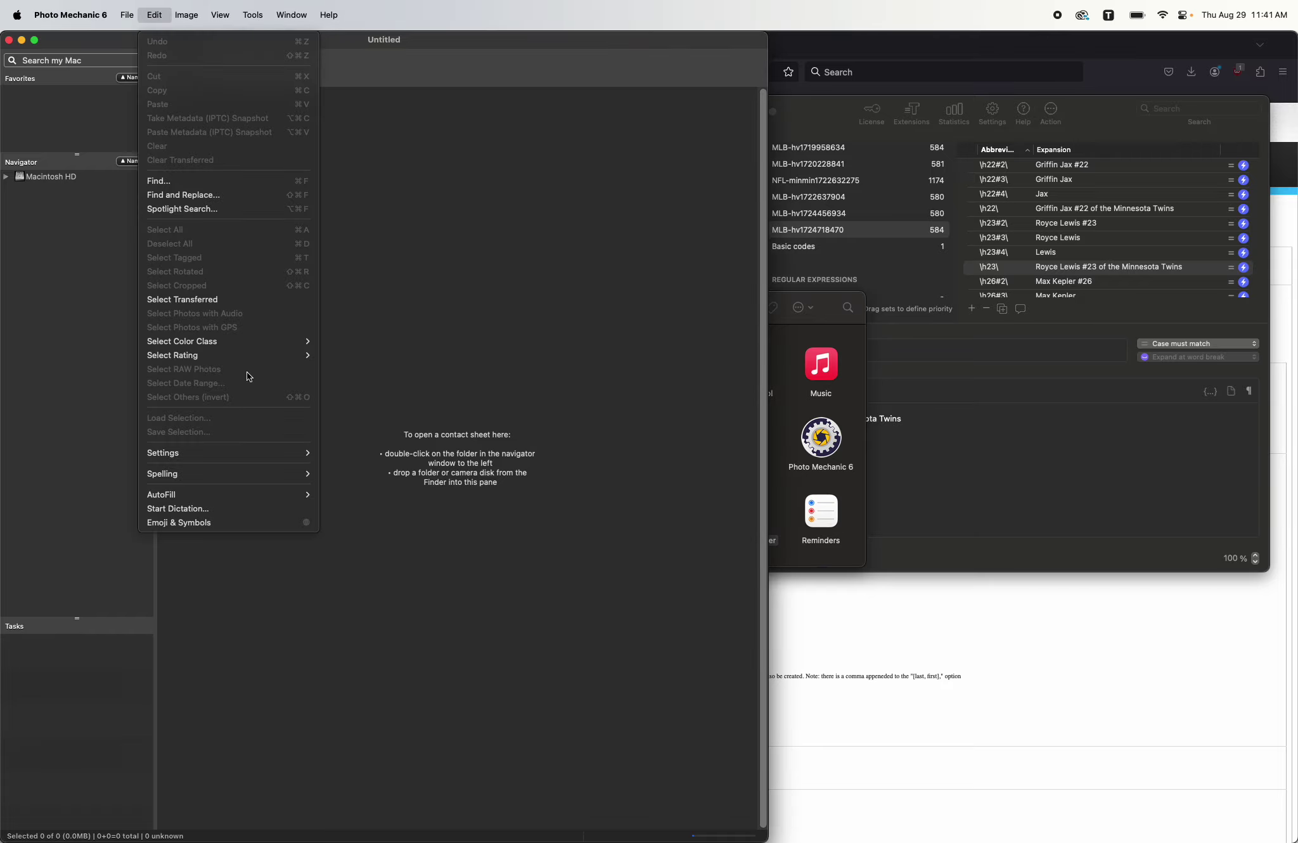
{"action": "mouse_move", "coordinate": [298, 453]}
{"action": "left_click", "coordinate": [354, 467]}
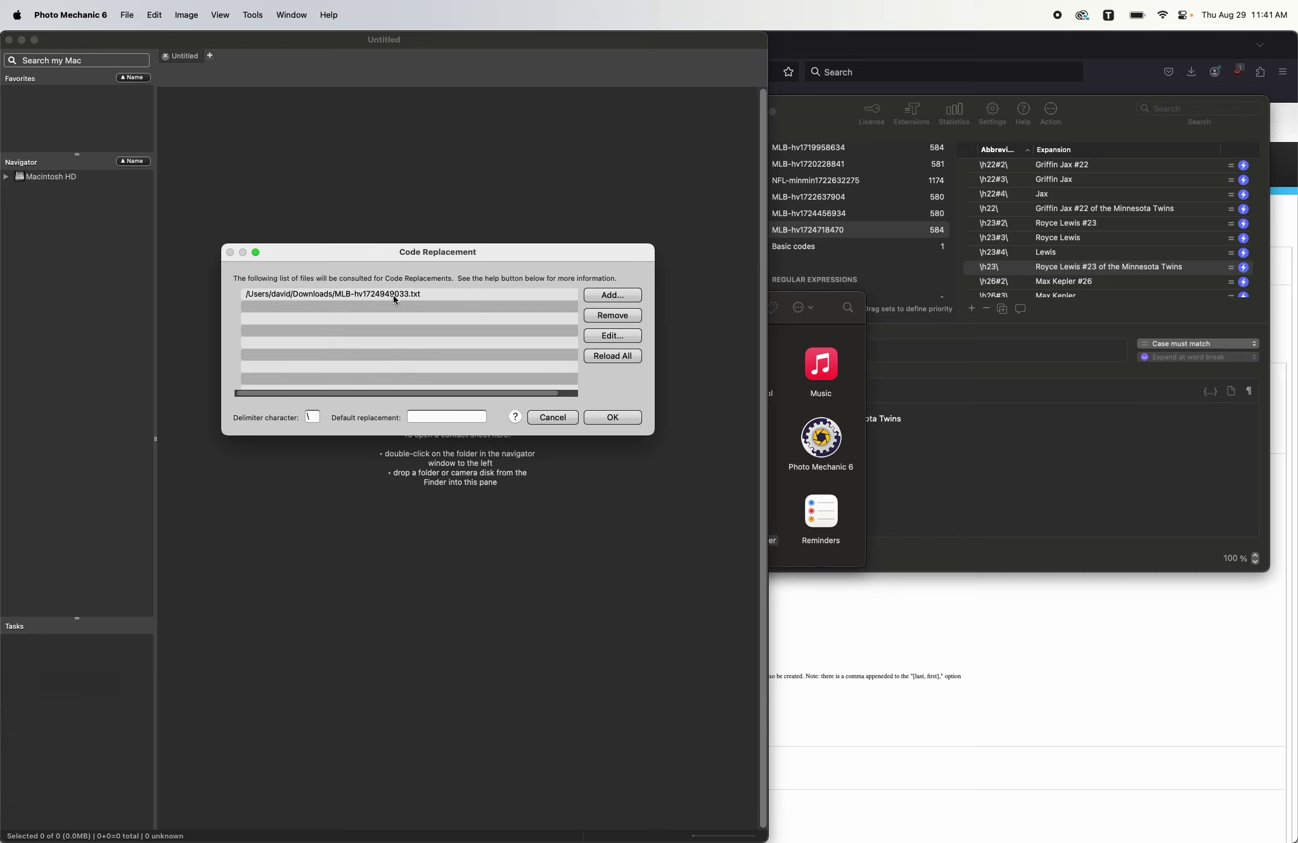
{"action": "left_click", "coordinate": [394, 295]}
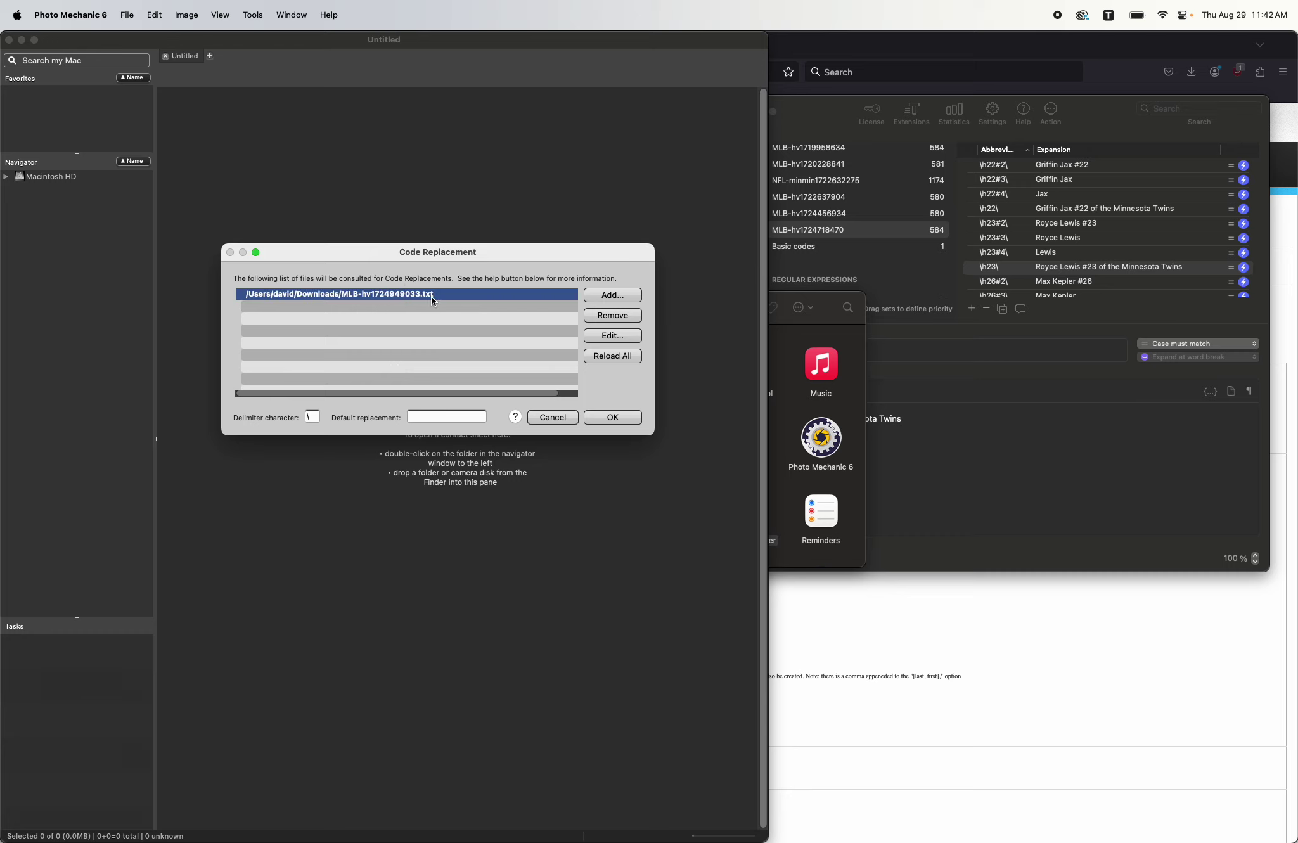
{"action": "left_click", "coordinate": [613, 418]}
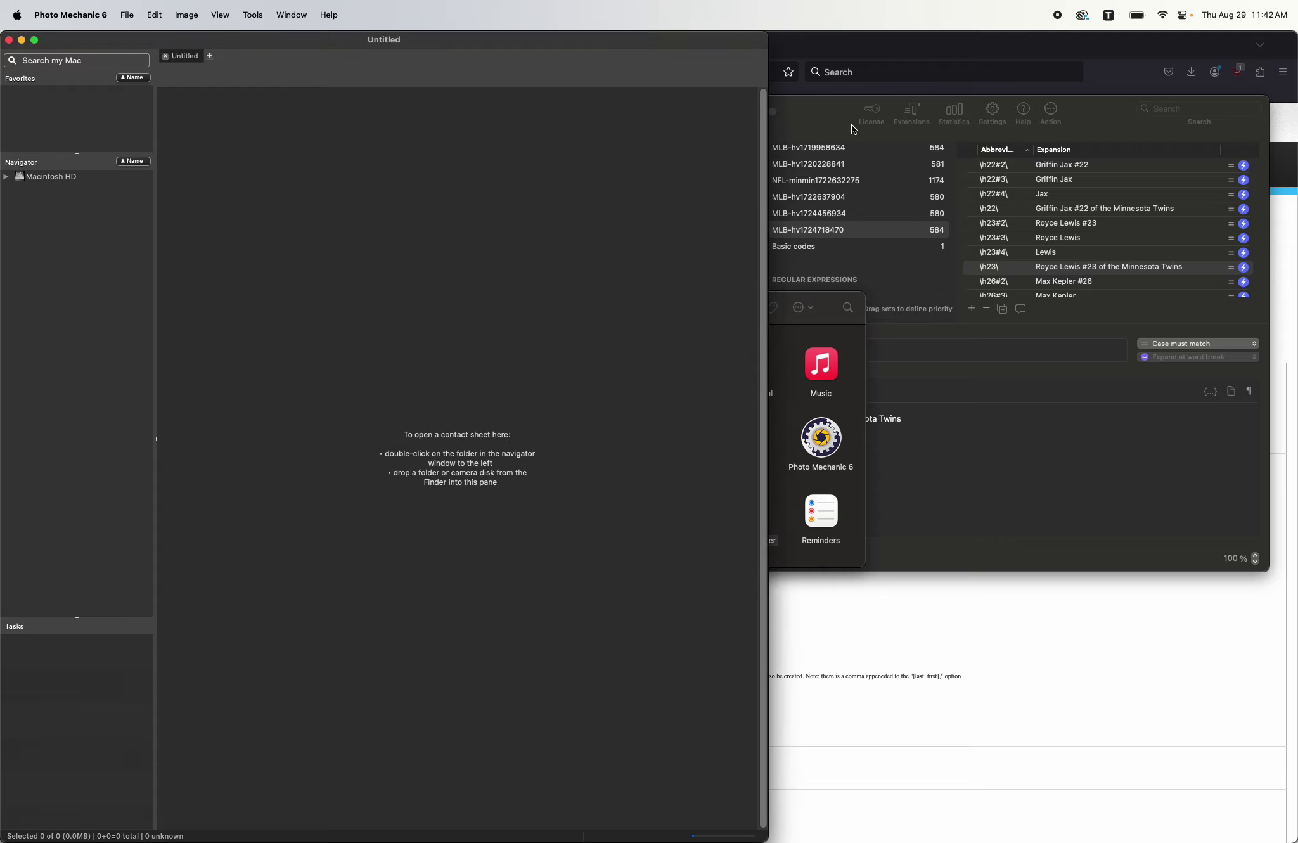
Step: Switch to Typinator and look through its abbreviation sets to check which are enabled
{"action": "left_click", "coordinate": [752, 239]}
{"action": "scroll", "coordinate": [798, 200], "scroll_direction": "up", "scroll_amount": 10}
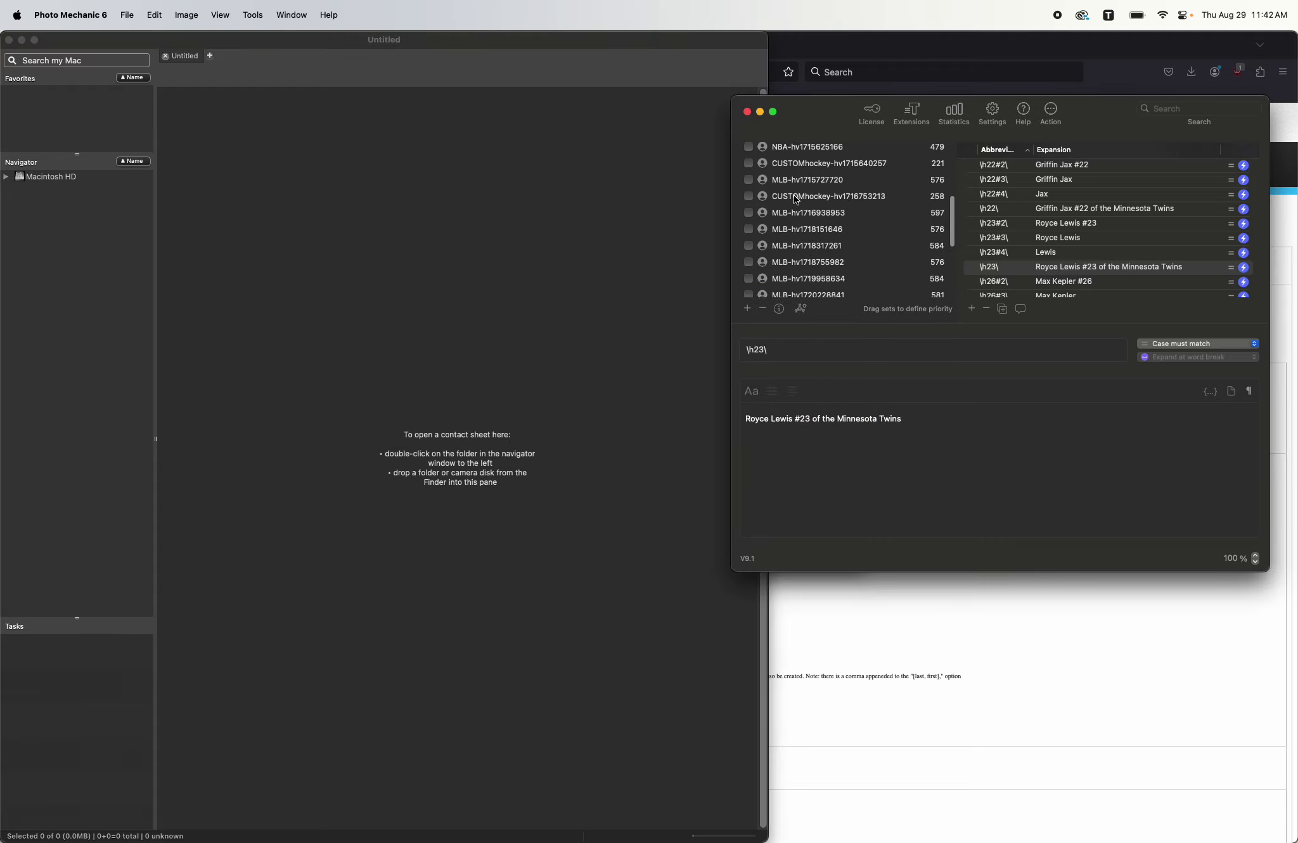
{"action": "scroll", "coordinate": [798, 201], "scroll_direction": "down", "scroll_amount": 10}
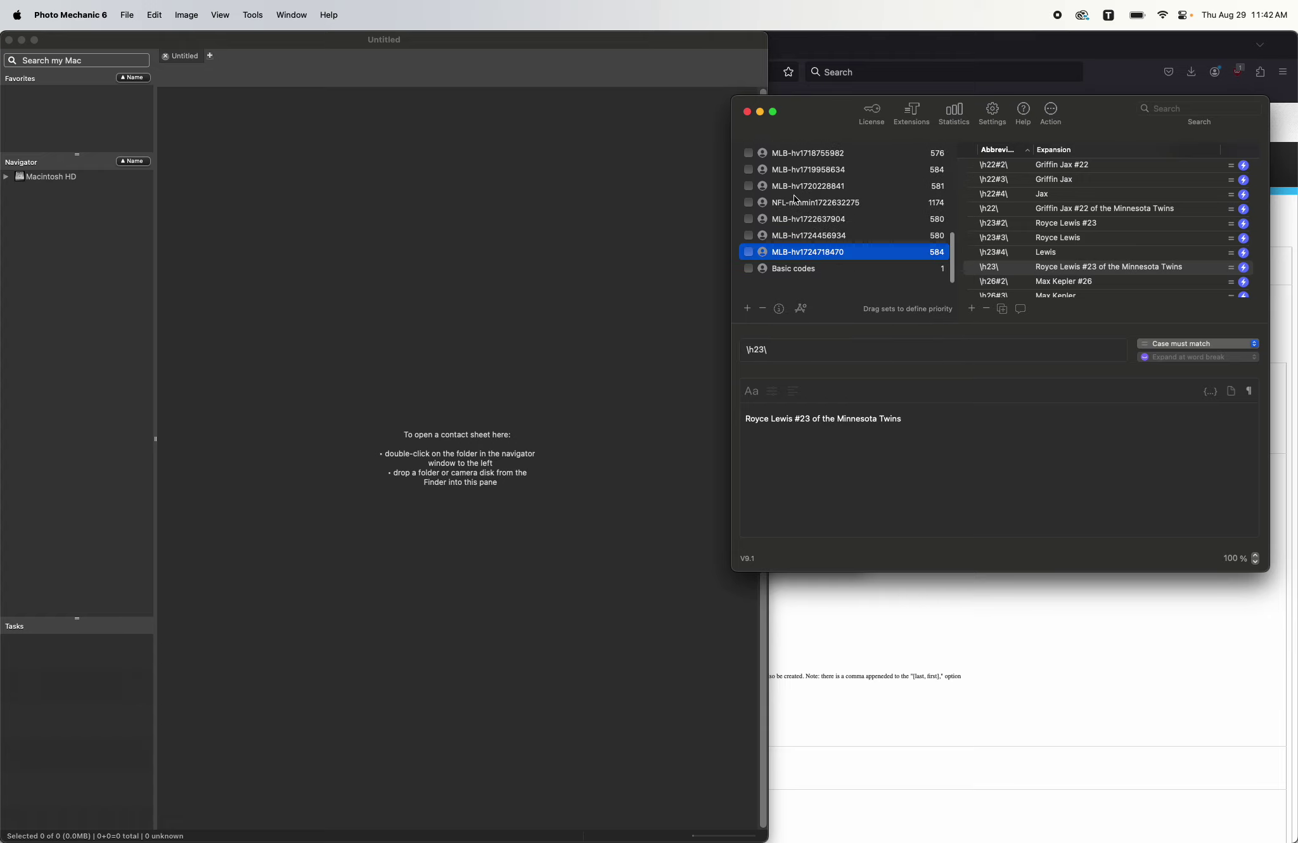
{"action": "scroll", "coordinate": [798, 201], "scroll_direction": "up", "scroll_amount": 2}
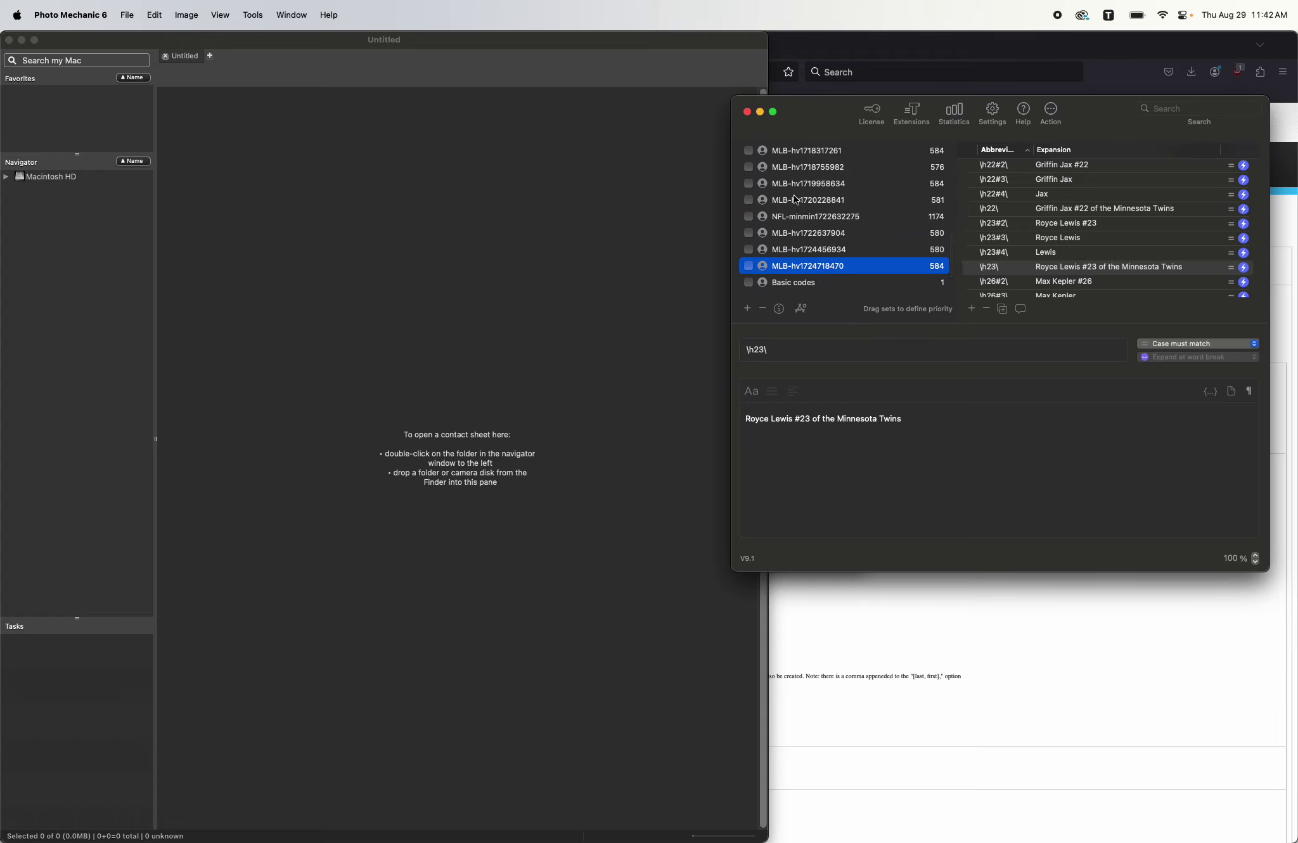
Step: In Photo Mechanic's metadata template, test the codes \h23\ and \h30\ in the Description/Caption, clear the text and close the template
{"action": "left_click", "coordinate": [448, 393]}
{"action": "left_click", "coordinate": [187, 14]}
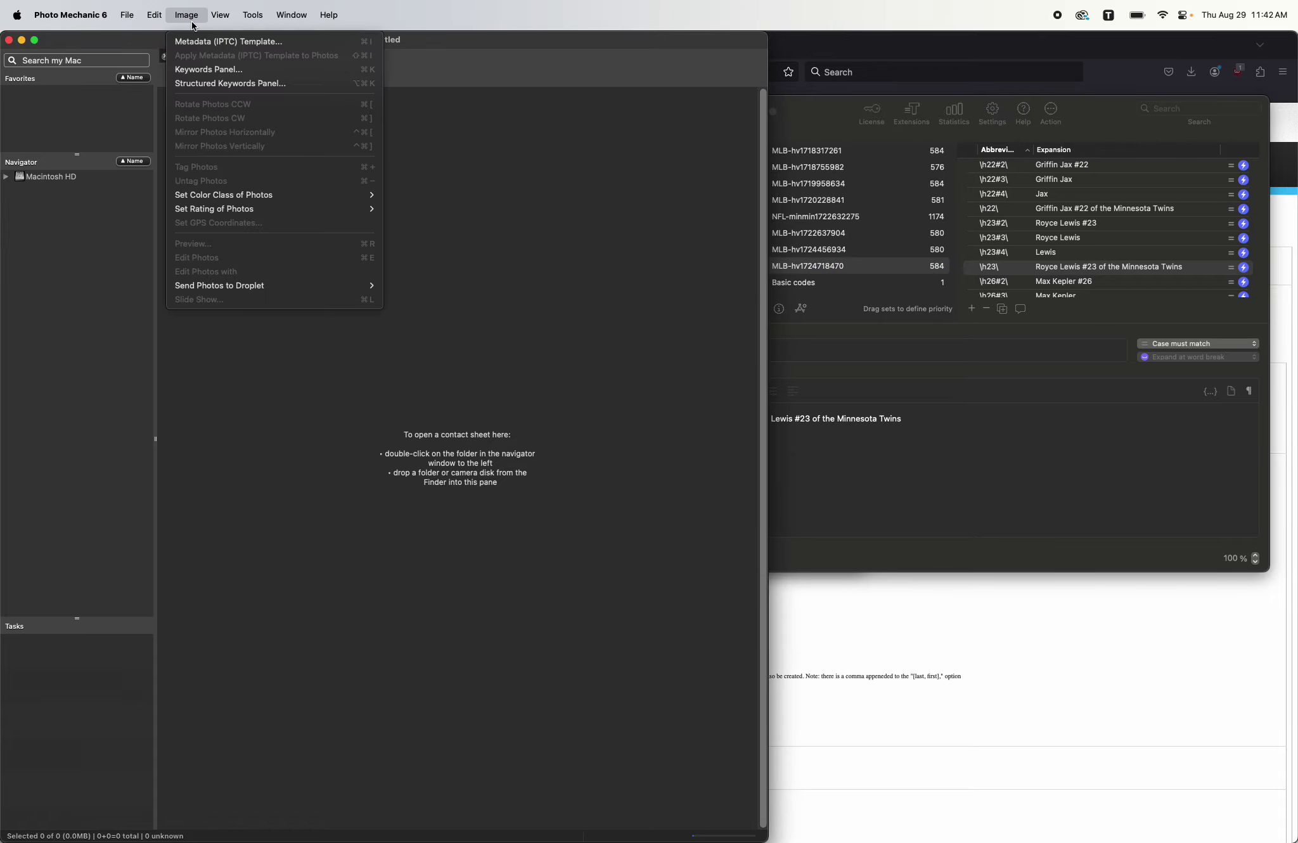
{"action": "left_click", "coordinate": [193, 43]}
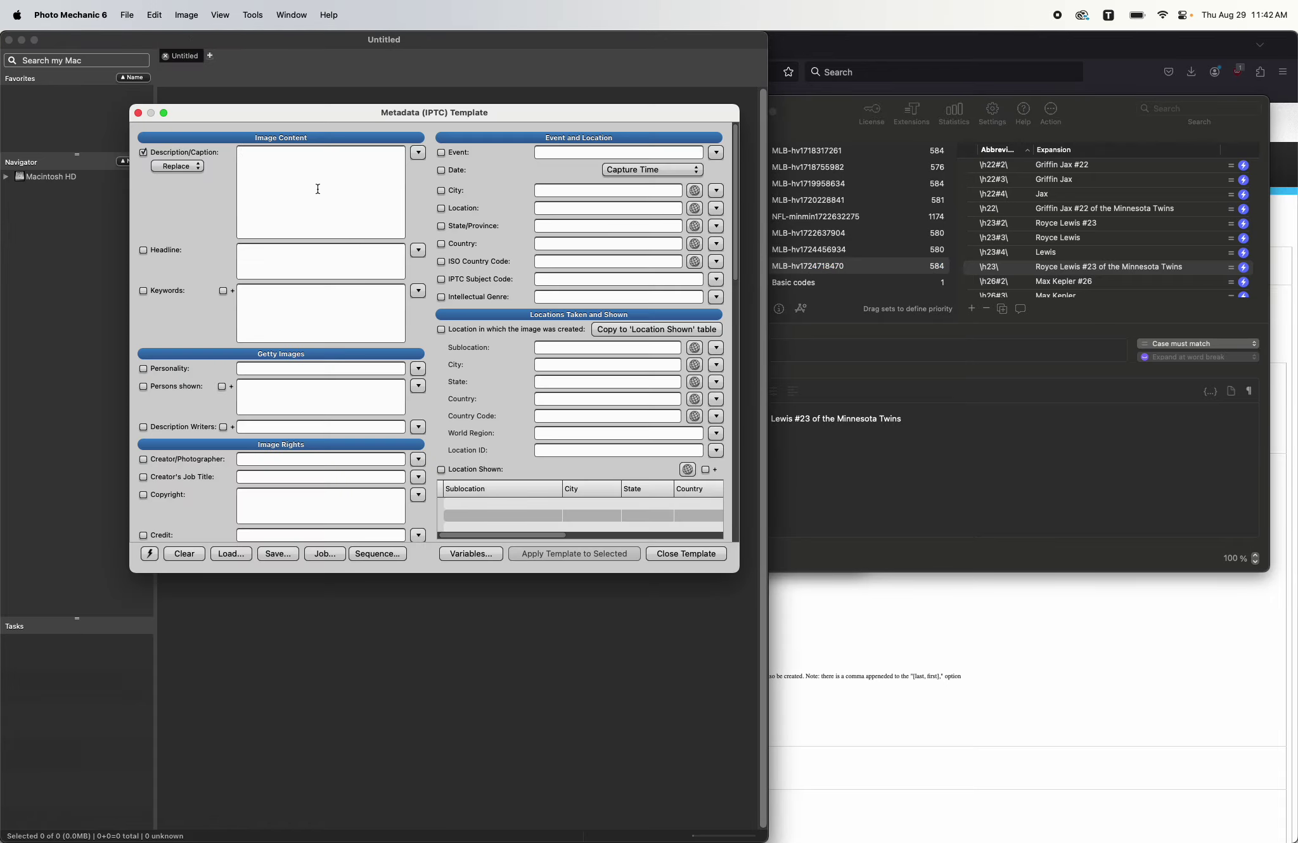
{"action": "left_click", "coordinate": [242, 151]}
{"action": "type", "text": "\\h23\\"}
{"action": "key", "text": "super+a"}
{"action": "key", "text": "BackSpace"}
{"action": "type", "text": "\\h30\\"}
{"action": "key", "text": "super+a"}
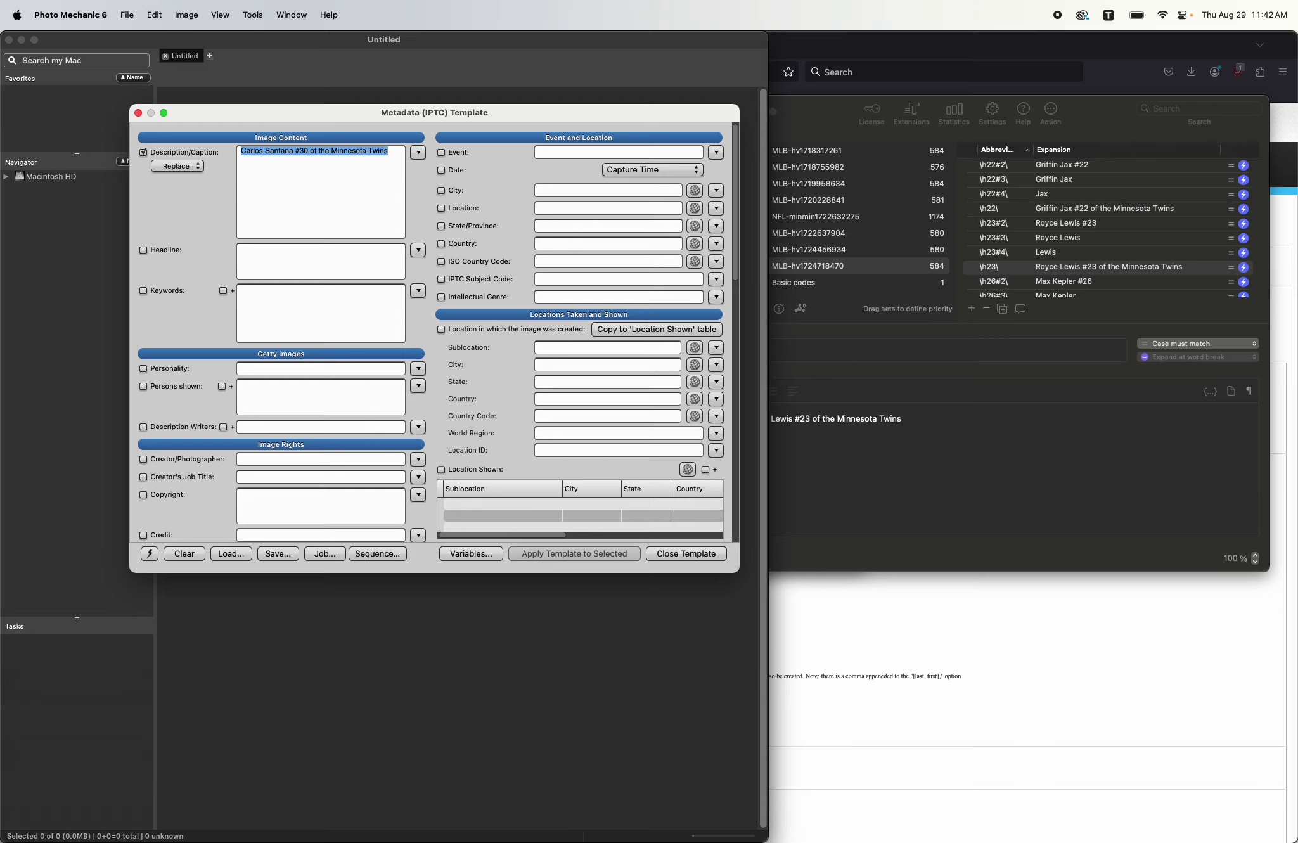
{"action": "key", "text": "BackSpace"}
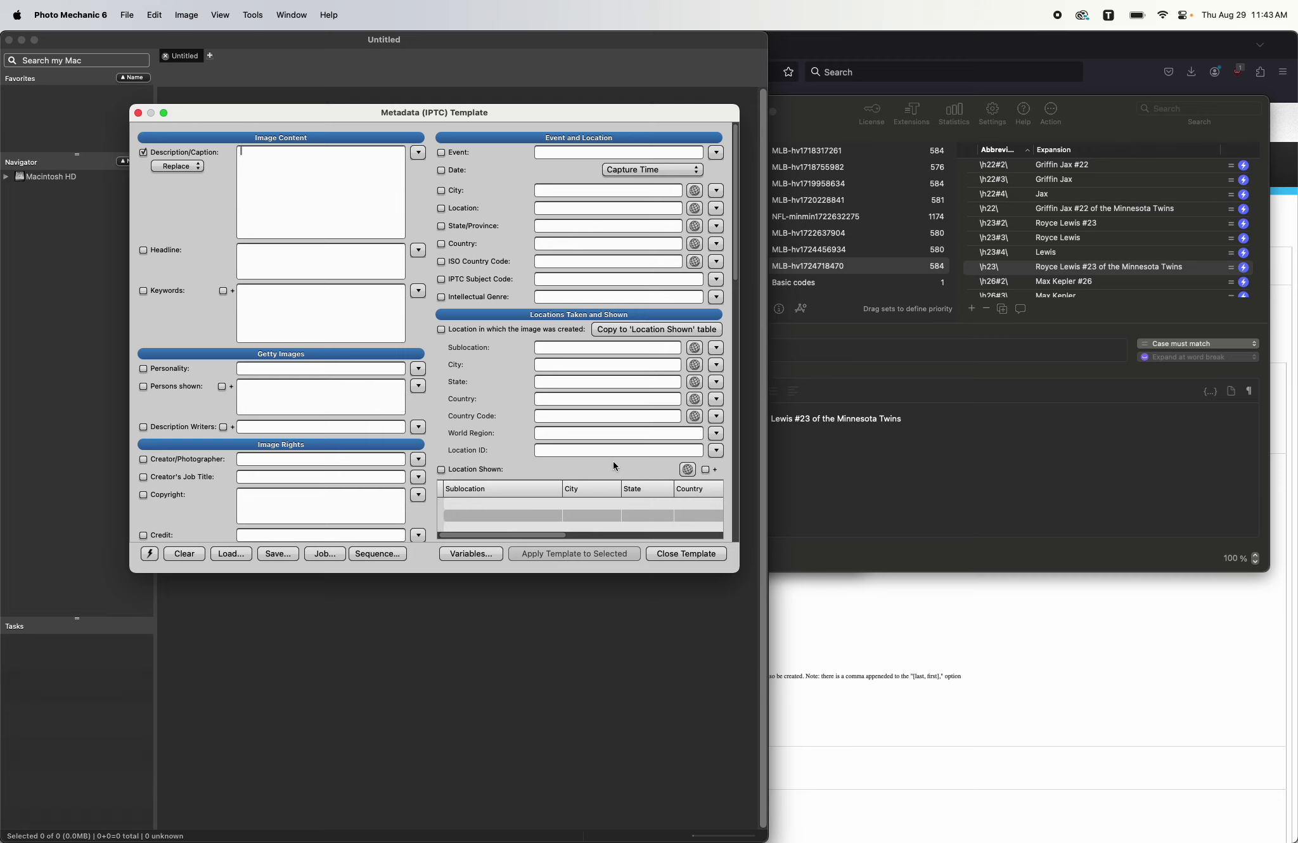
{"action": "left_click", "coordinate": [688, 554]}
Step: Remove MLB-hv1724949033.txt from Photo Mechanic's code replacement files and save the setting
{"action": "left_click", "coordinate": [157, 17]}
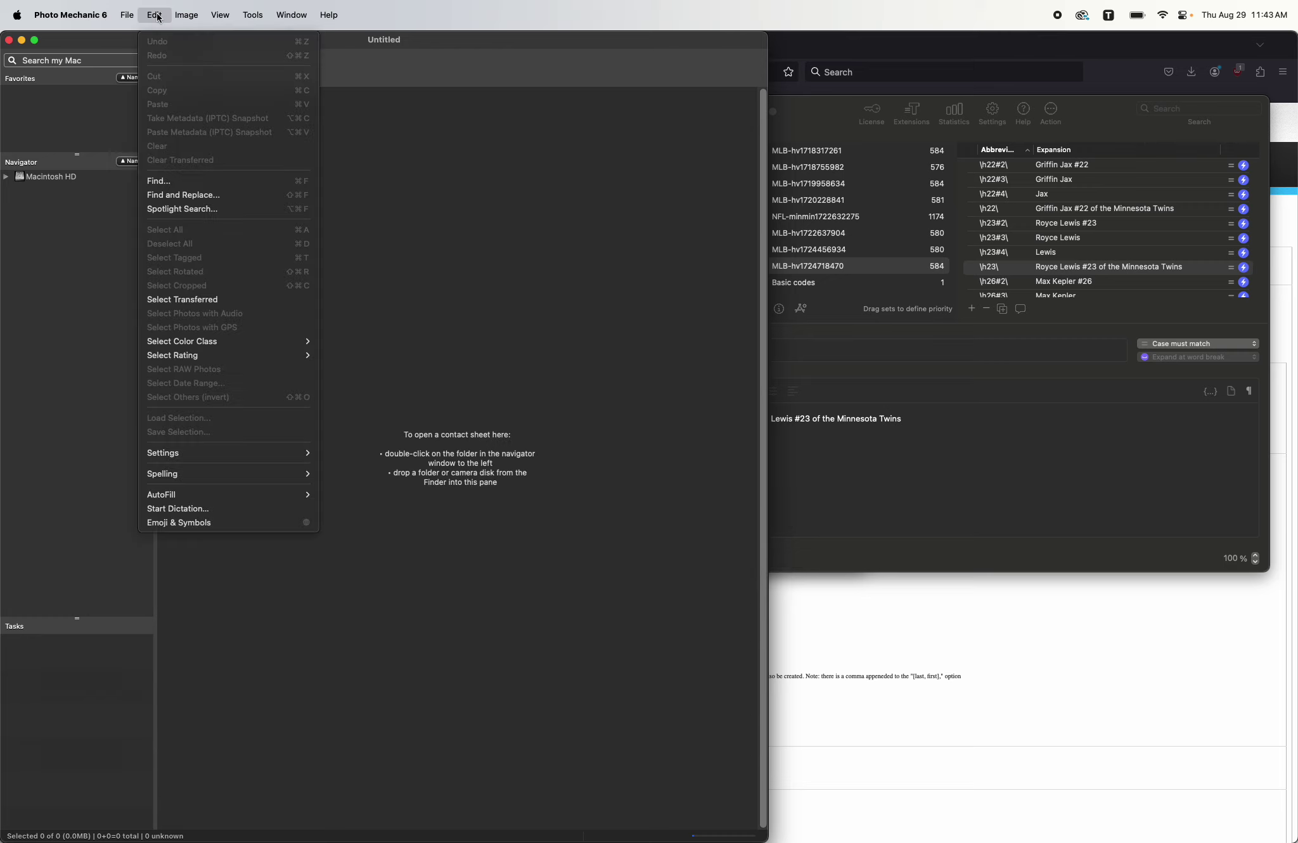
{"action": "mouse_move", "coordinate": [267, 455]}
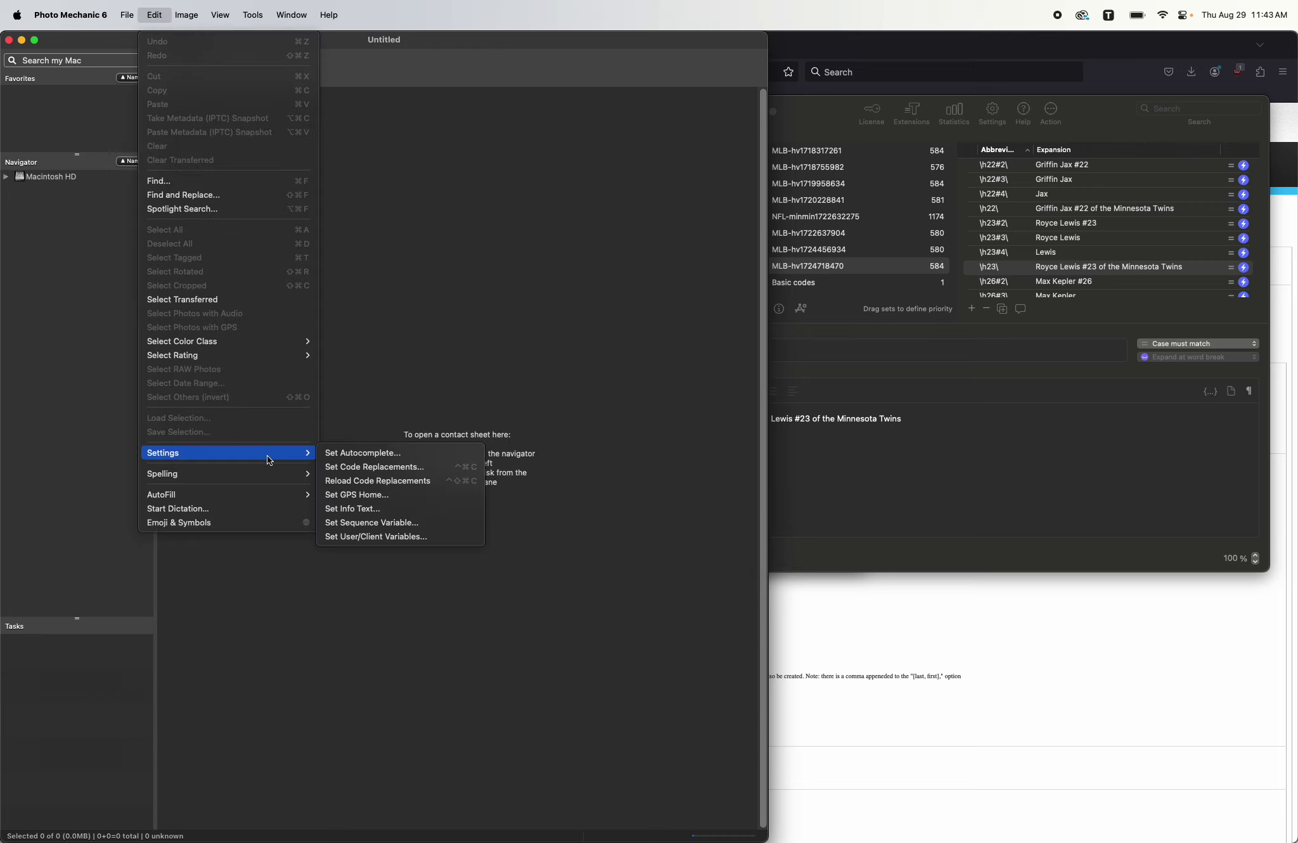
{"action": "left_click", "coordinate": [393, 466]}
{"action": "left_click", "coordinate": [384, 294]}
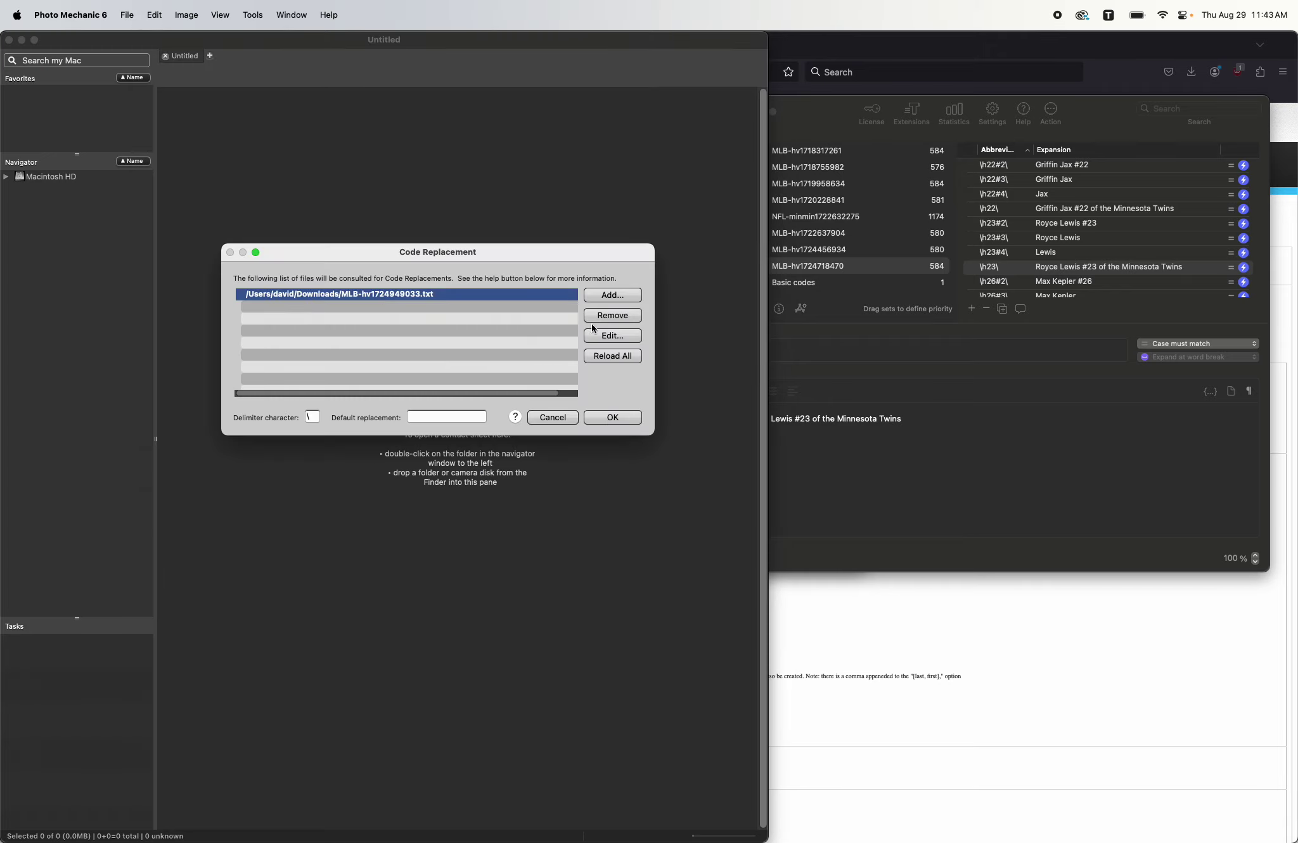
{"action": "left_click", "coordinate": [612, 316]}
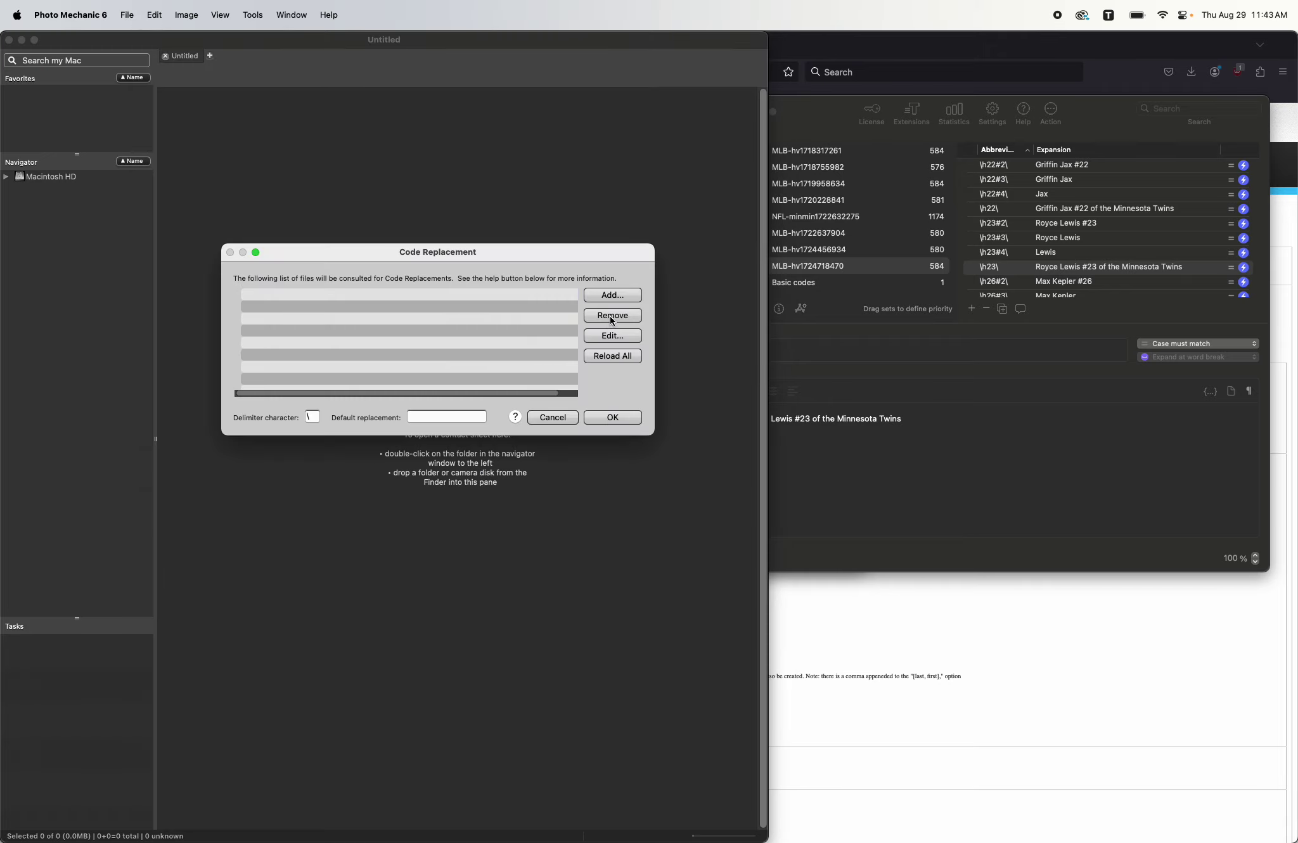
{"action": "left_click", "coordinate": [623, 418]}
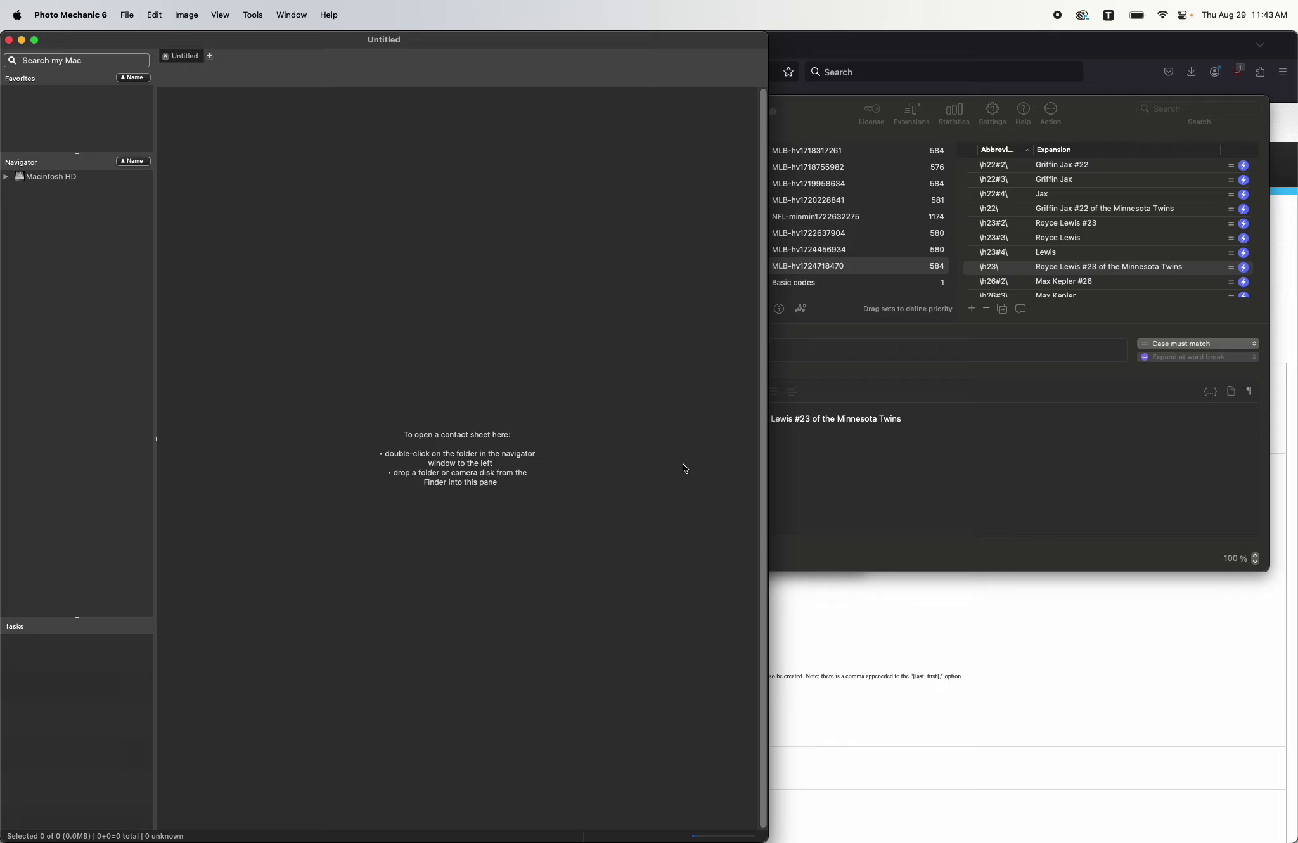
{"action": "left_click", "coordinate": [854, 498]}
{"action": "left_click", "coordinate": [749, 267]}
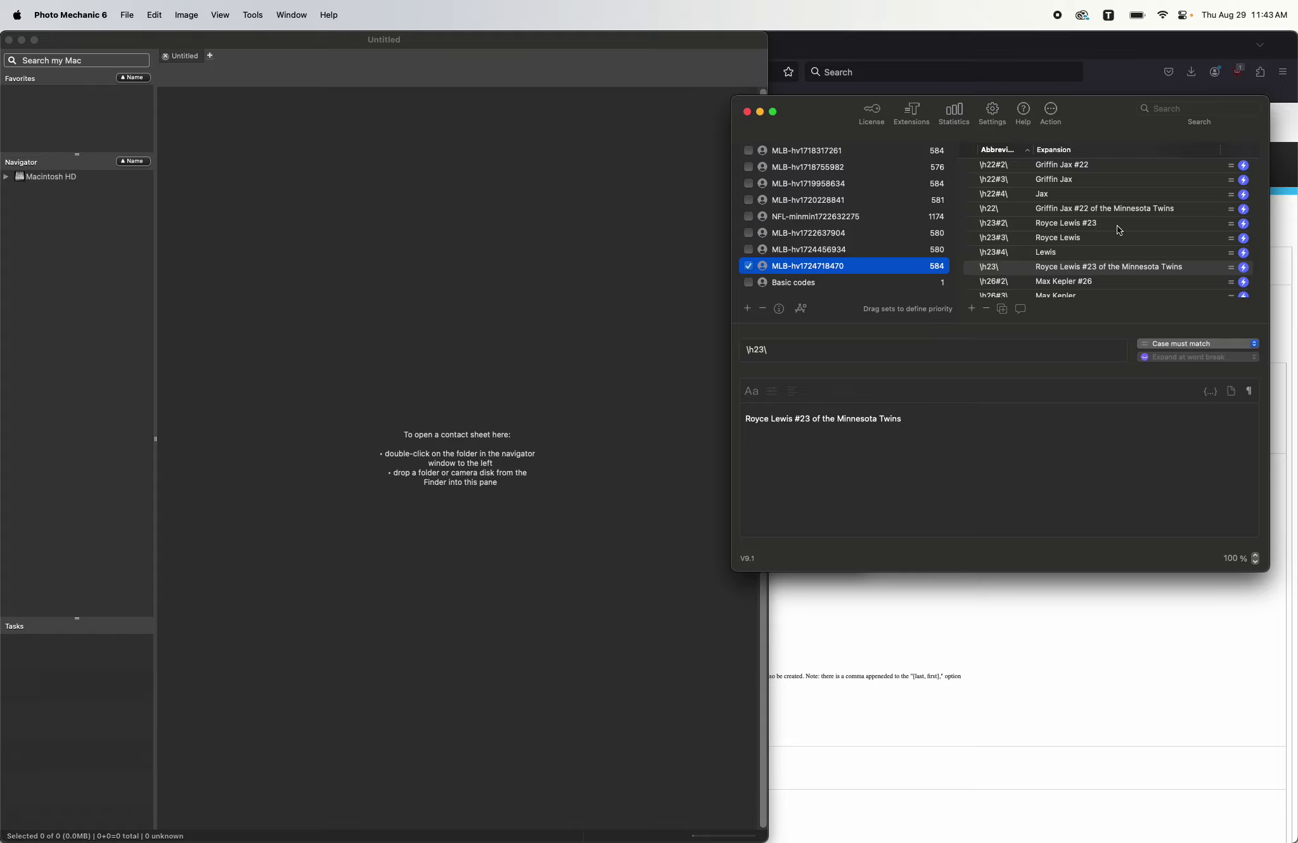
{"action": "scroll", "coordinate": [1115, 226], "scroll_direction": "up", "scroll_amount": 5}
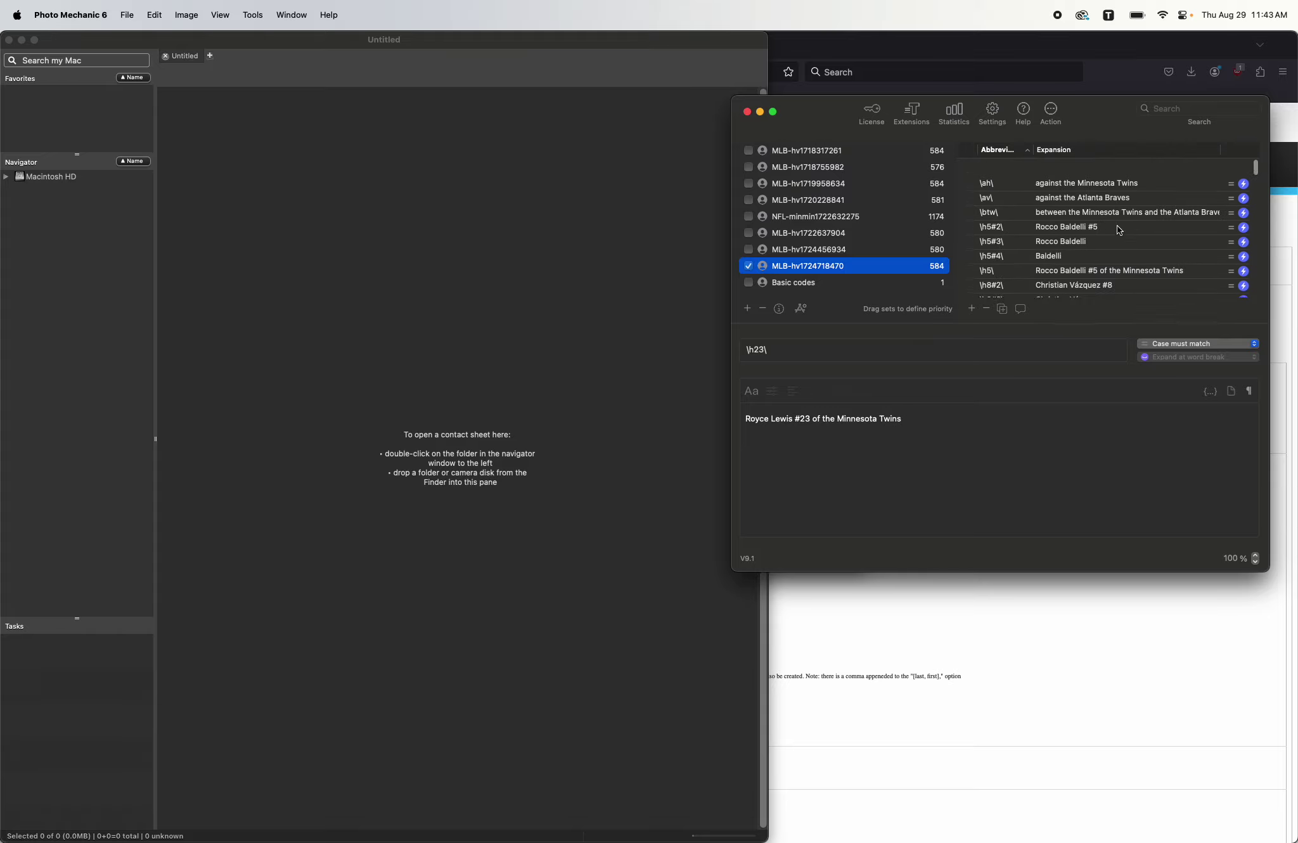
Step: Open Photo Mechanic's metadata template, test the Typinator codes \h23\ and \h30\ in the Description/Caption, and clear the text
{"action": "left_click", "coordinate": [188, 14]}
{"action": "left_click", "coordinate": [202, 42]}
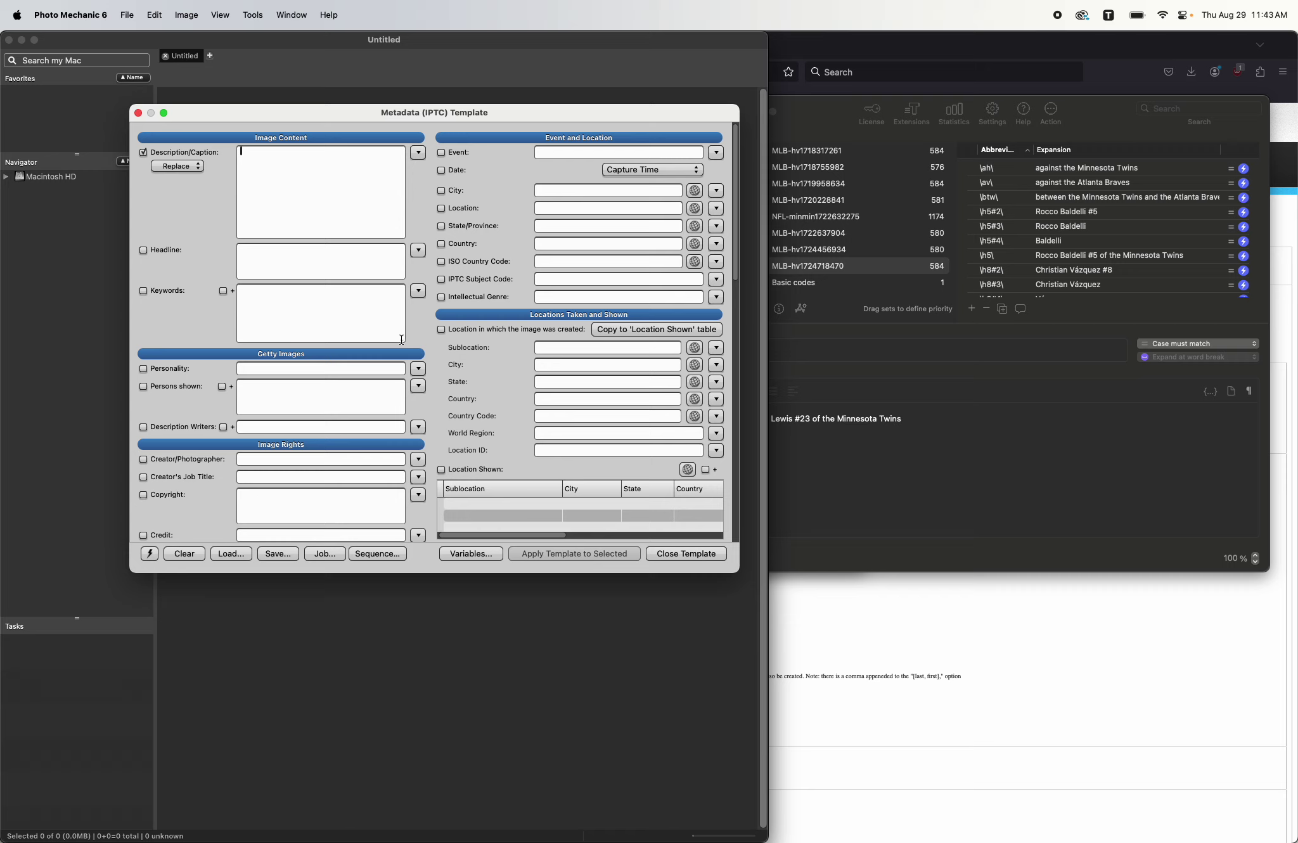
{"action": "type", "text": "\\h23\\"}
{"action": "key", "text": "super+a"}
{"action": "type", "text": "\\h30\\"}
{"action": "key", "text": "super+a"}
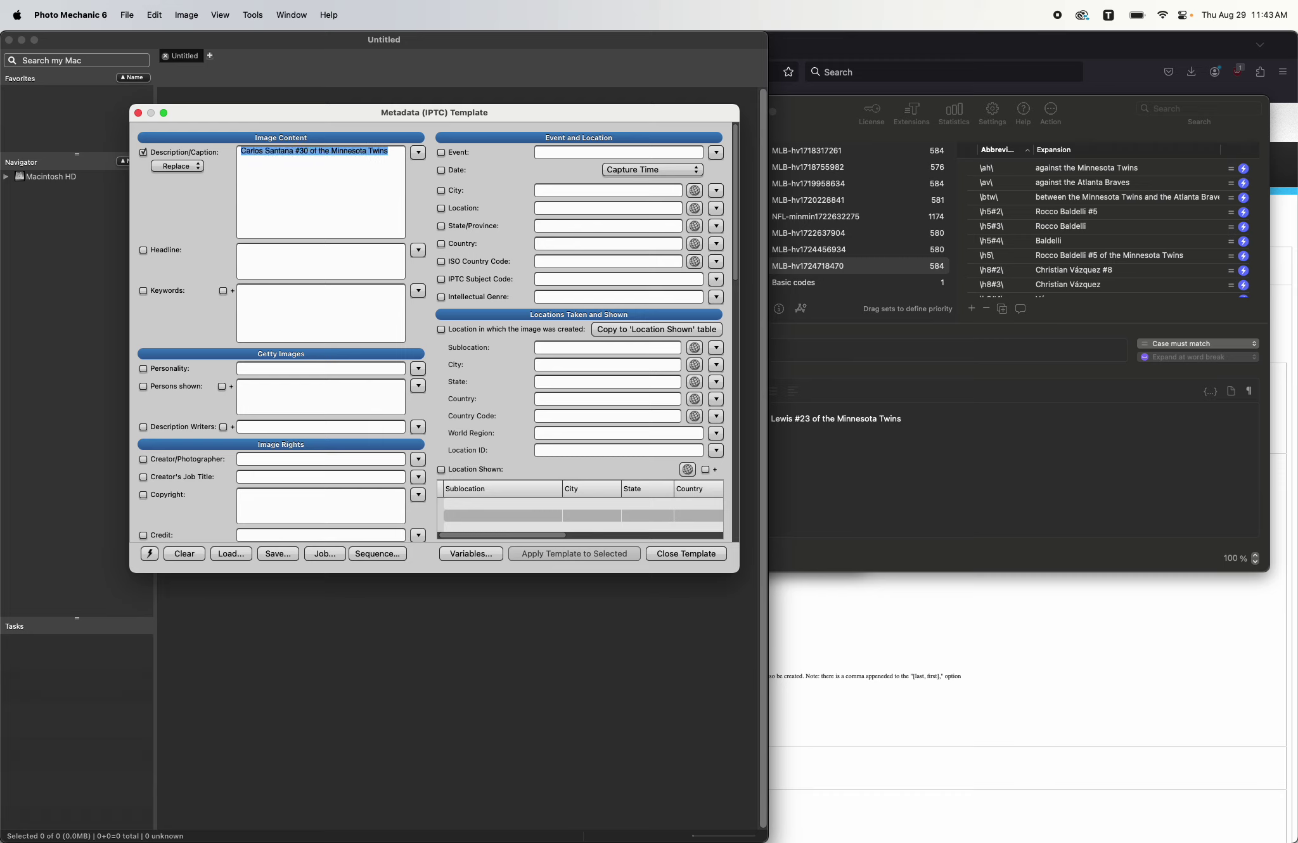
{"action": "key", "text": "BackSpace"}
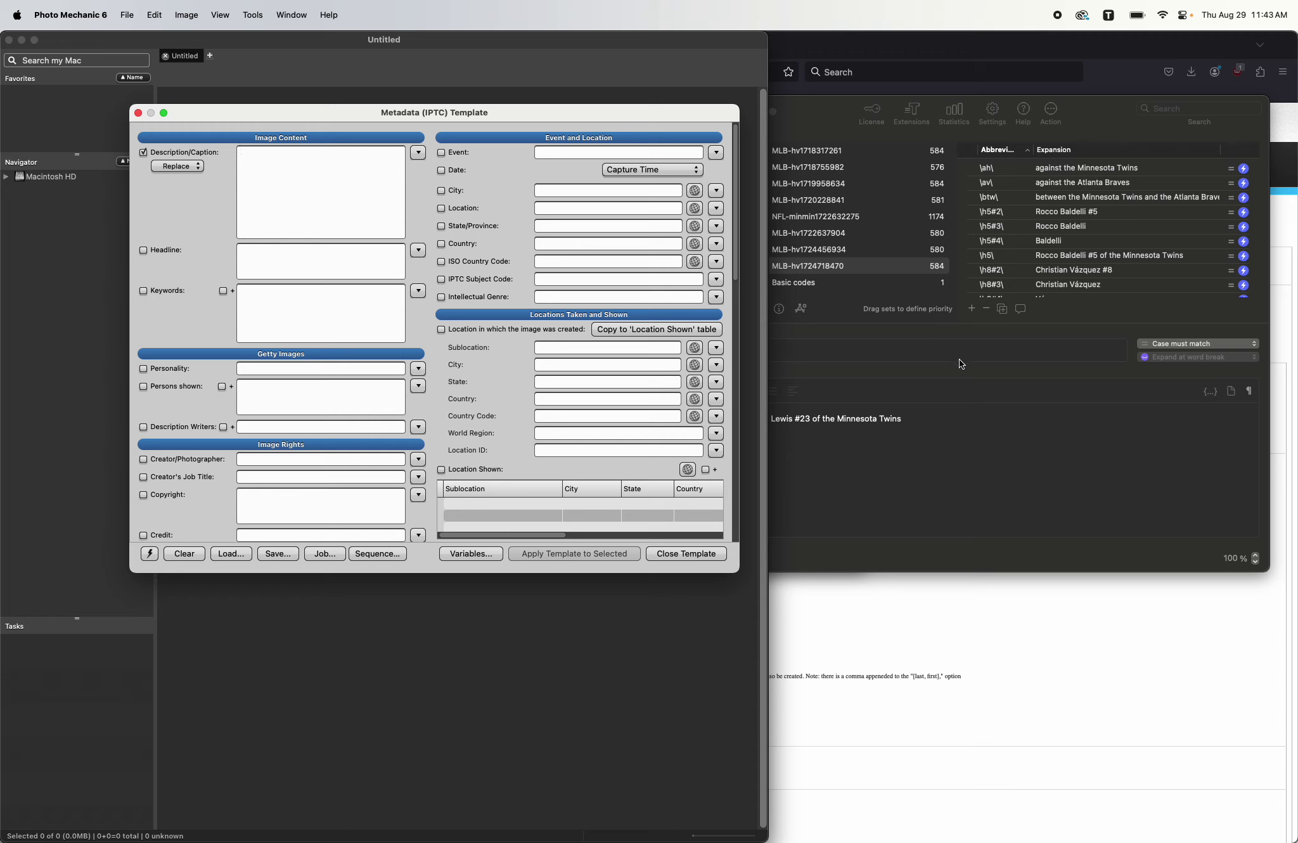
{"action": "left_click", "coordinate": [967, 378]}
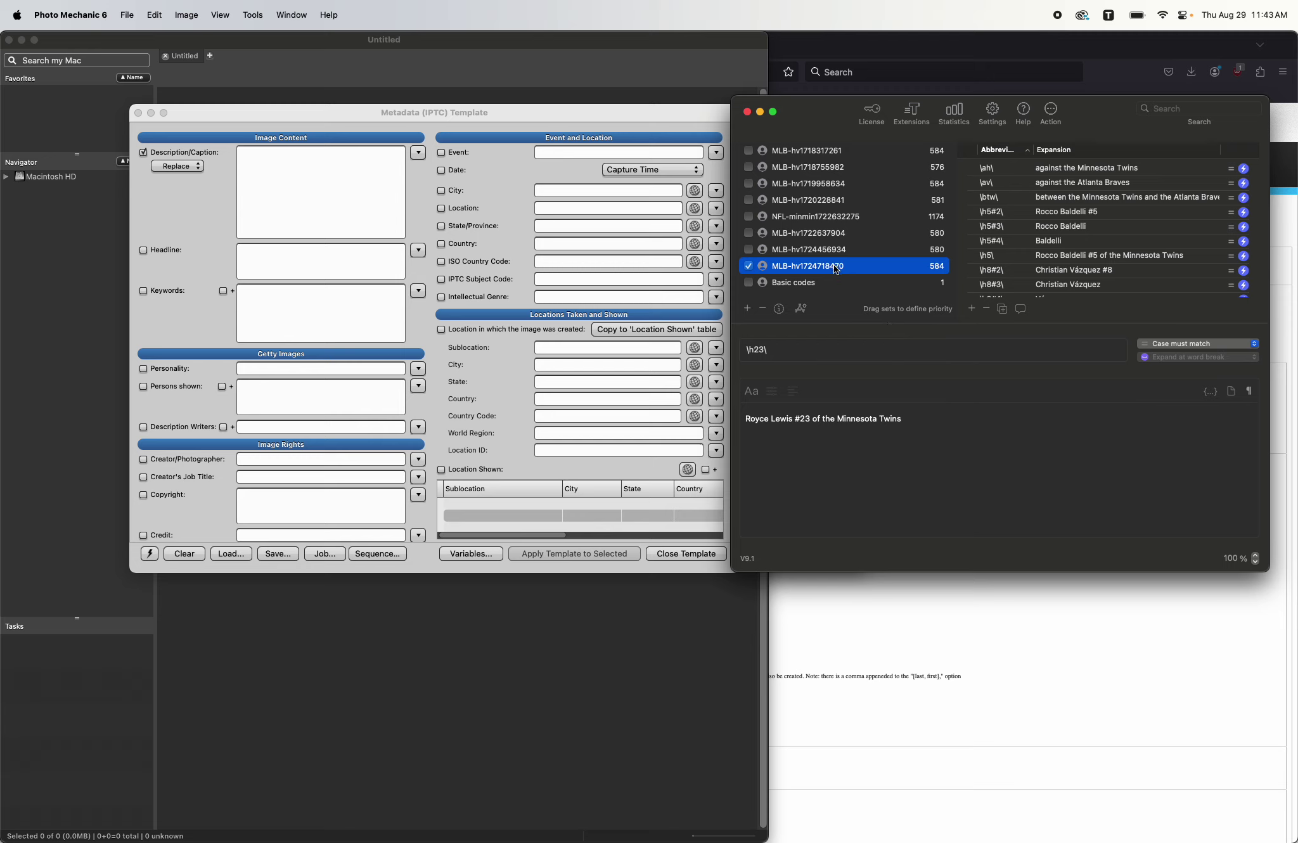
{"action": "left_click", "coordinate": [887, 282]}
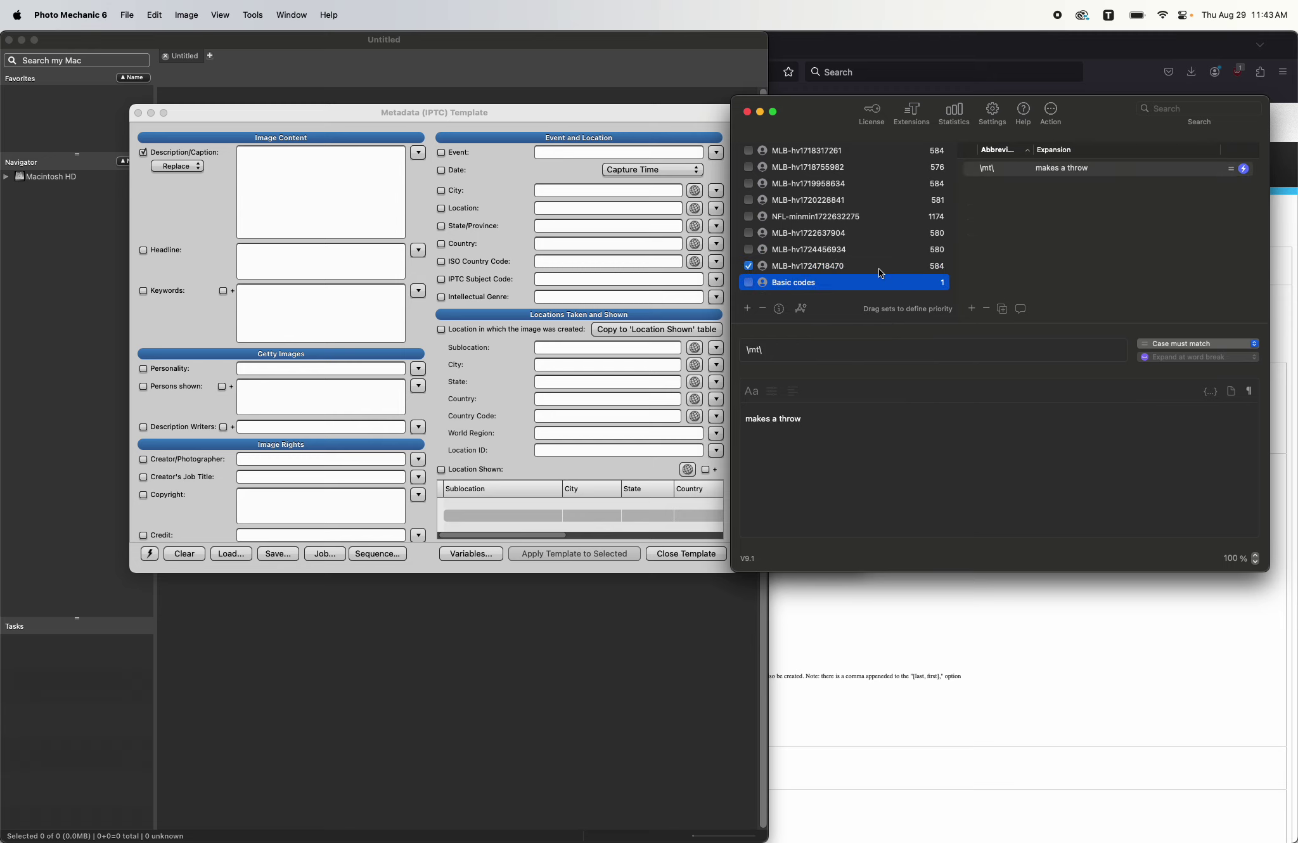
{"action": "left_click", "coordinate": [880, 270]}
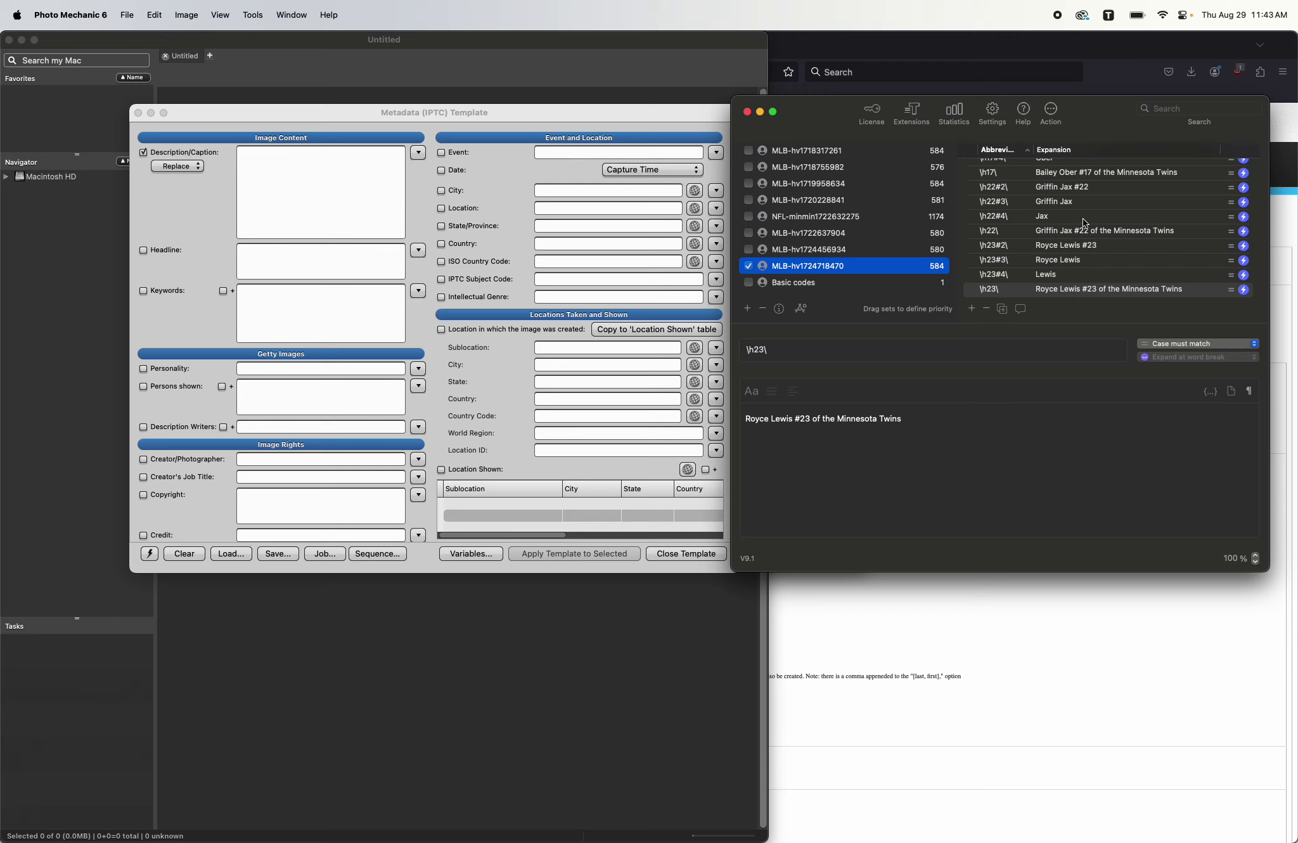
{"action": "scroll", "coordinate": [1084, 222], "scroll_direction": "down", "scroll_amount": 5}
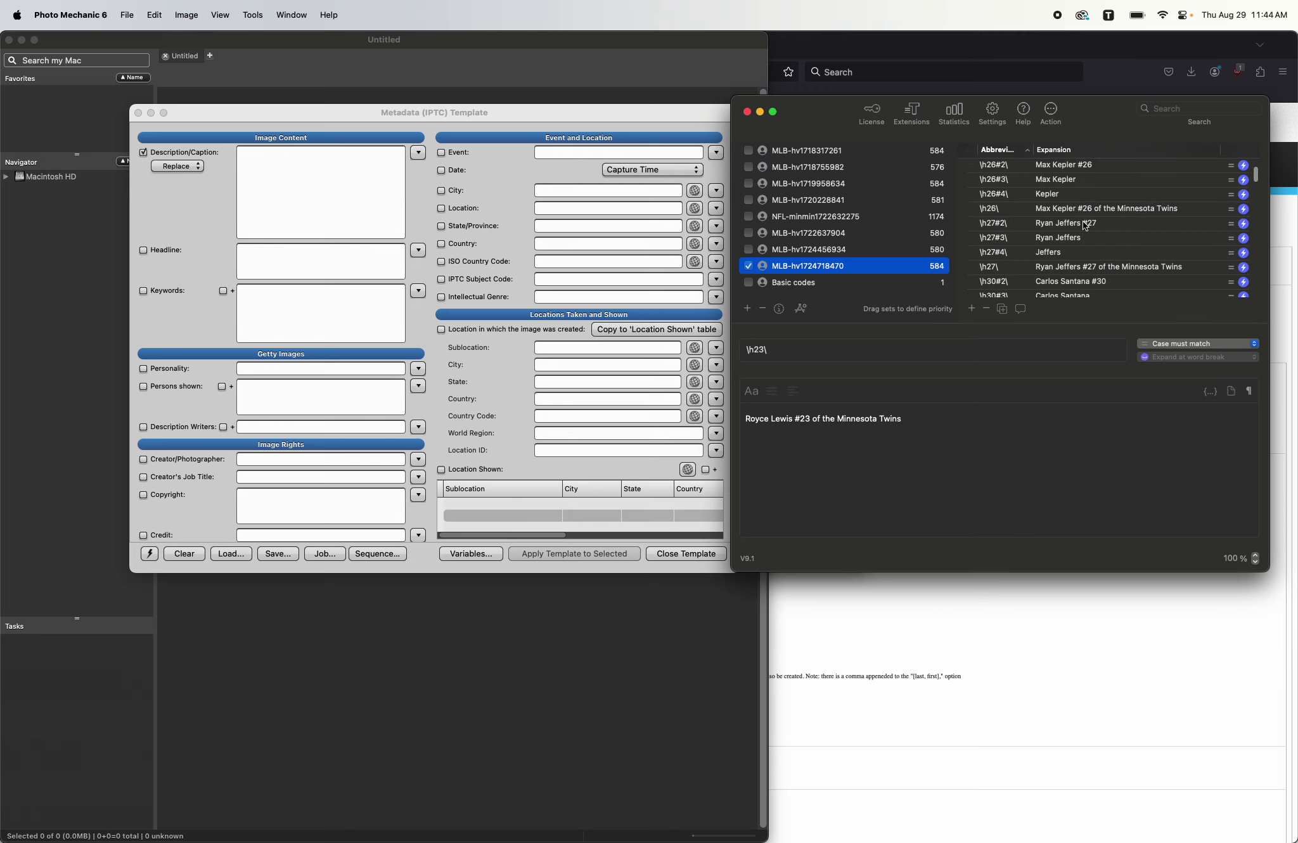
{"action": "left_click", "coordinate": [972, 308]}
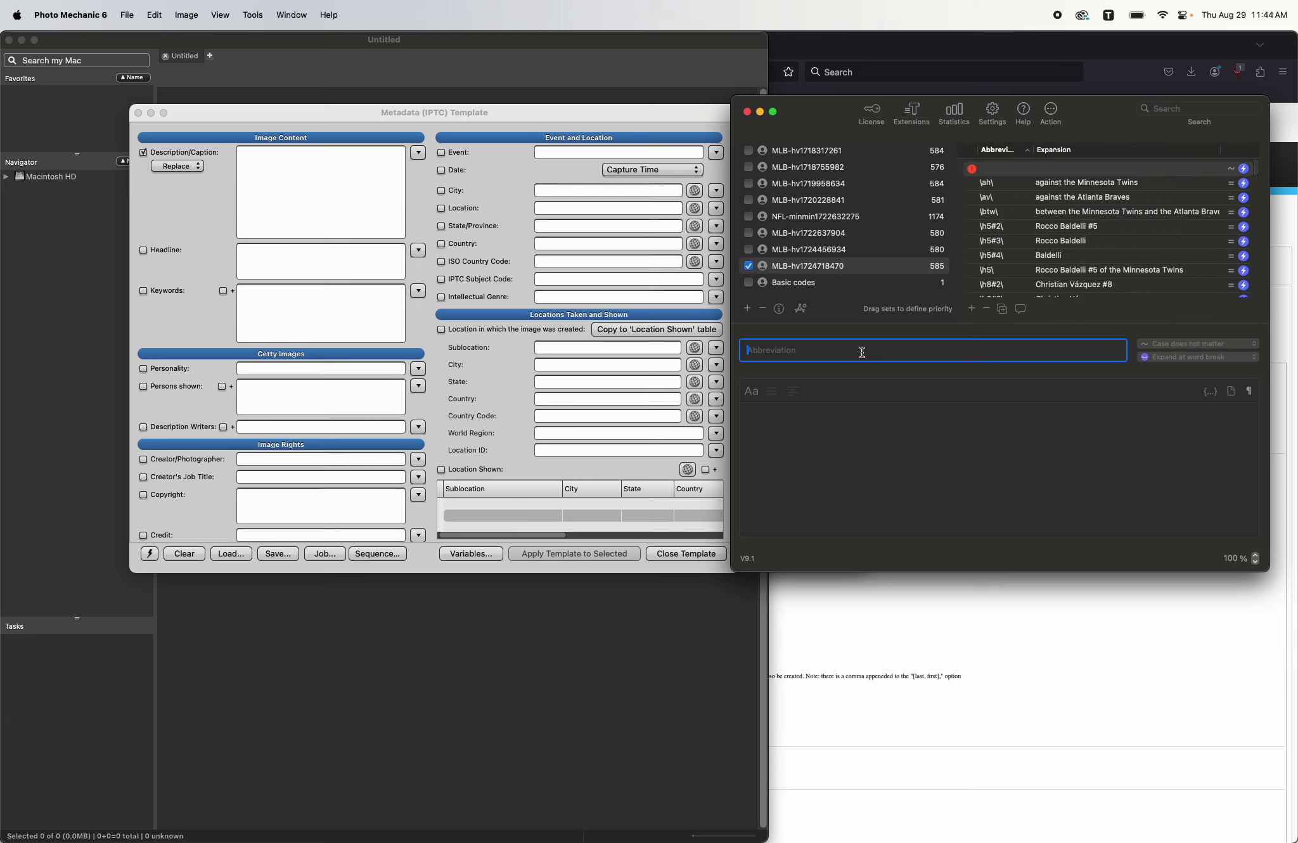
{"action": "type", "text": "\\h25\\"}
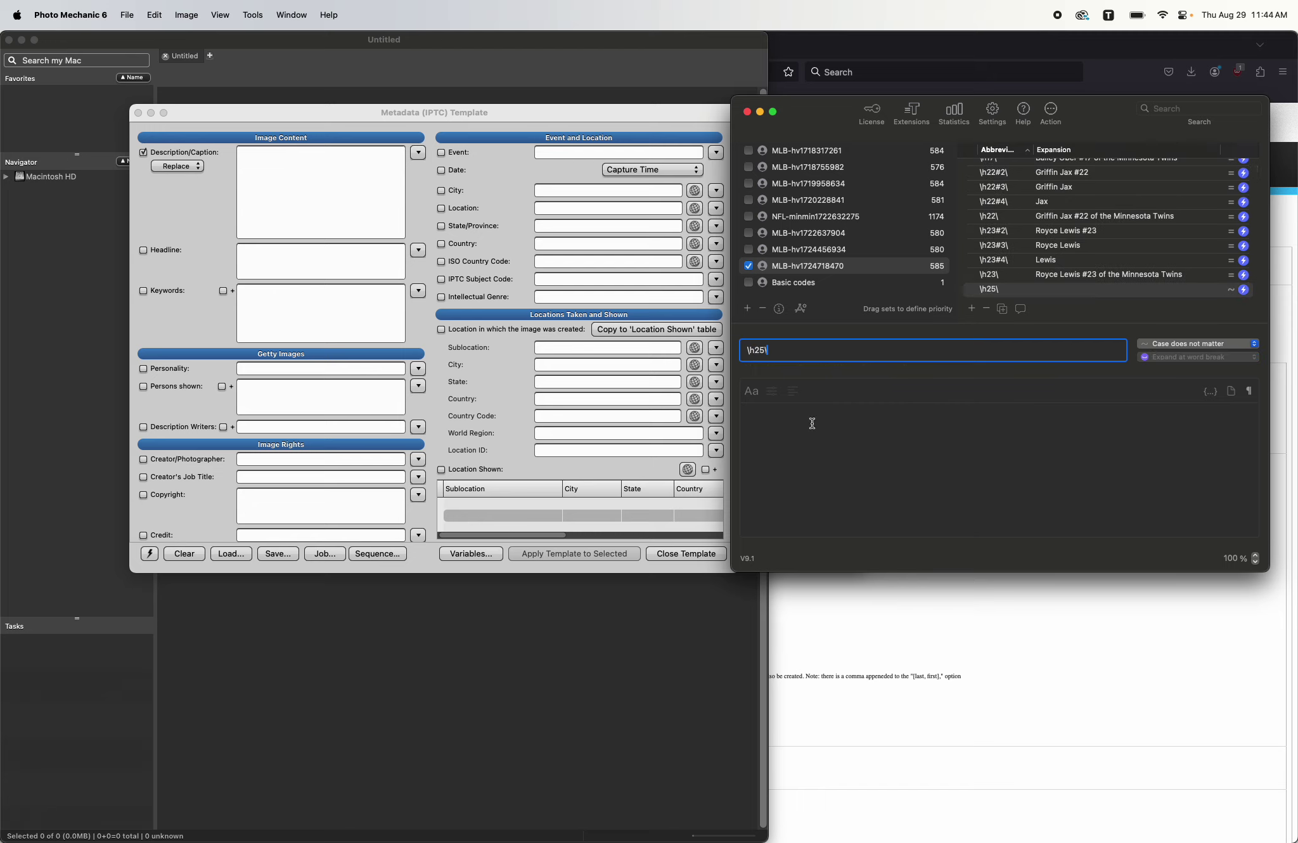
{"action": "left_click", "coordinate": [813, 424]}
{"action": "type", "text": "Byron Bux"}
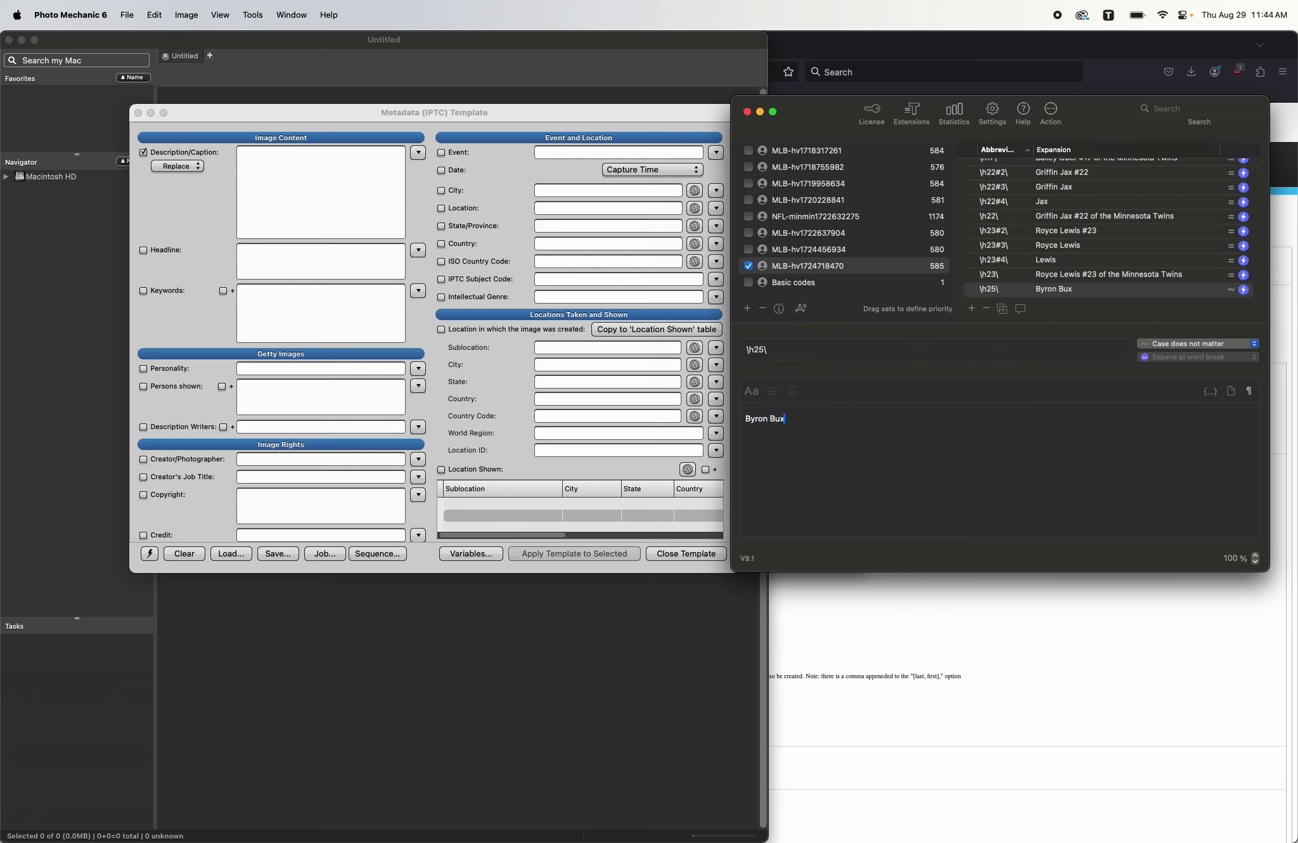
{"action": "type", "text": "ton #25 of the Minnesota Twins"}
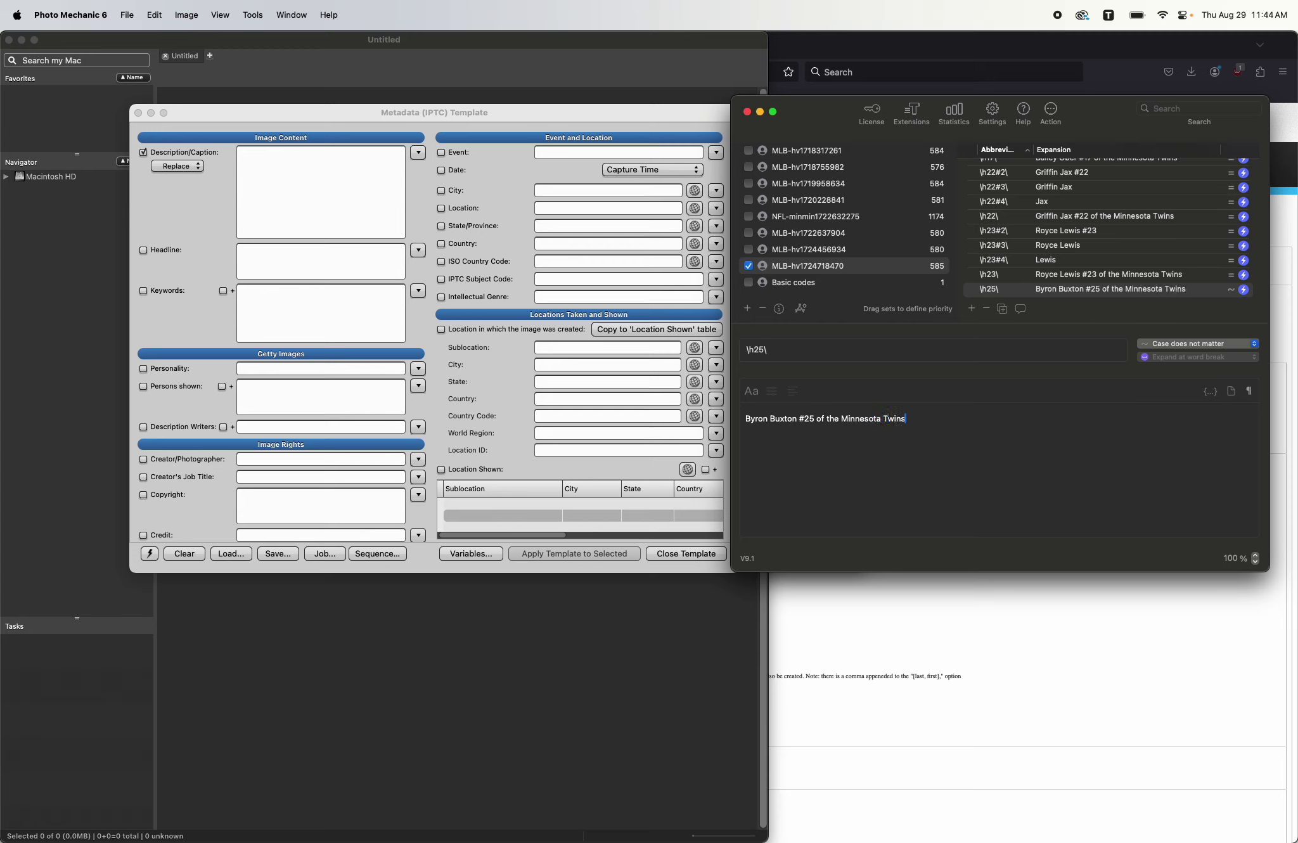
{"action": "scroll", "coordinate": [1076, 270], "scroll_direction": "down", "scroll_amount": 3}
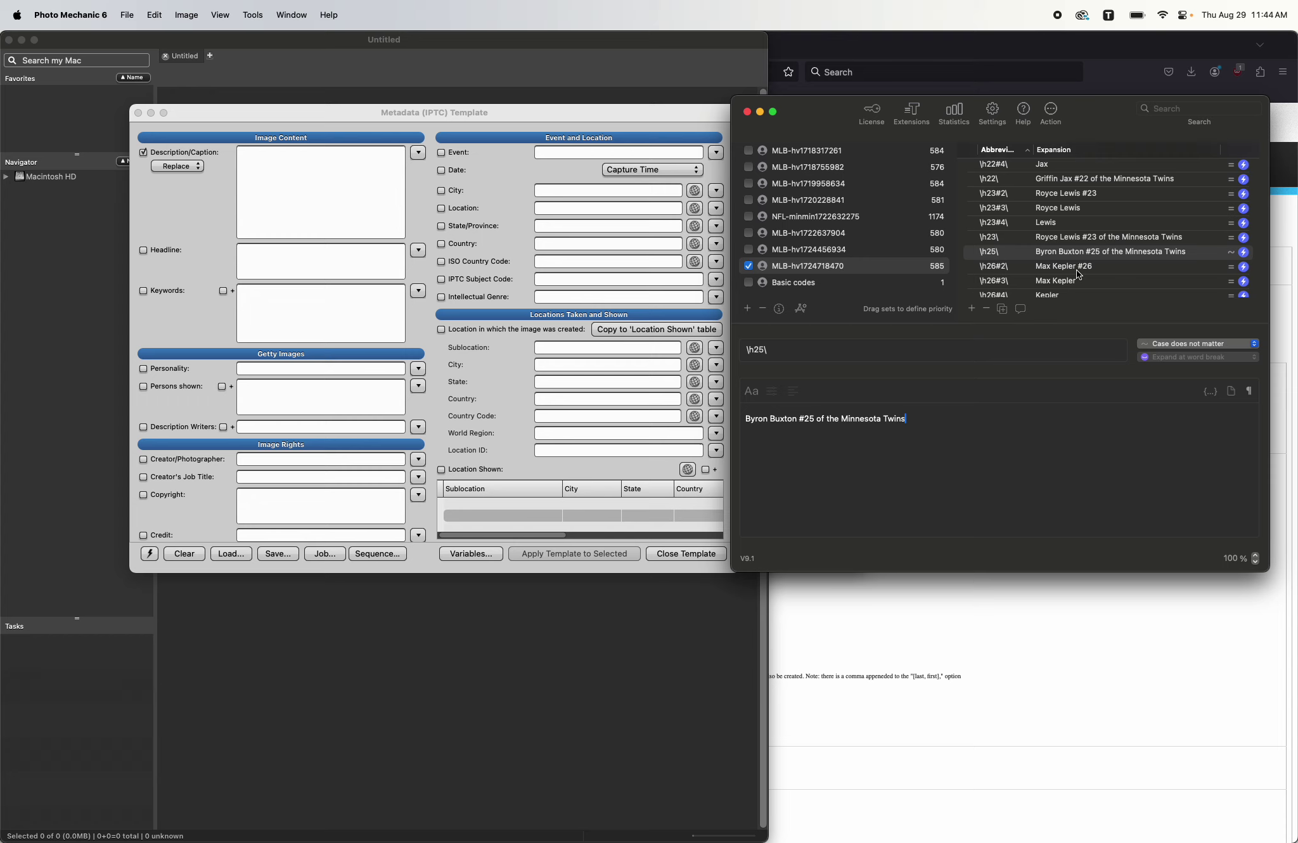
{"action": "scroll", "coordinate": [1076, 270], "scroll_direction": "down", "scroll_amount": 1}
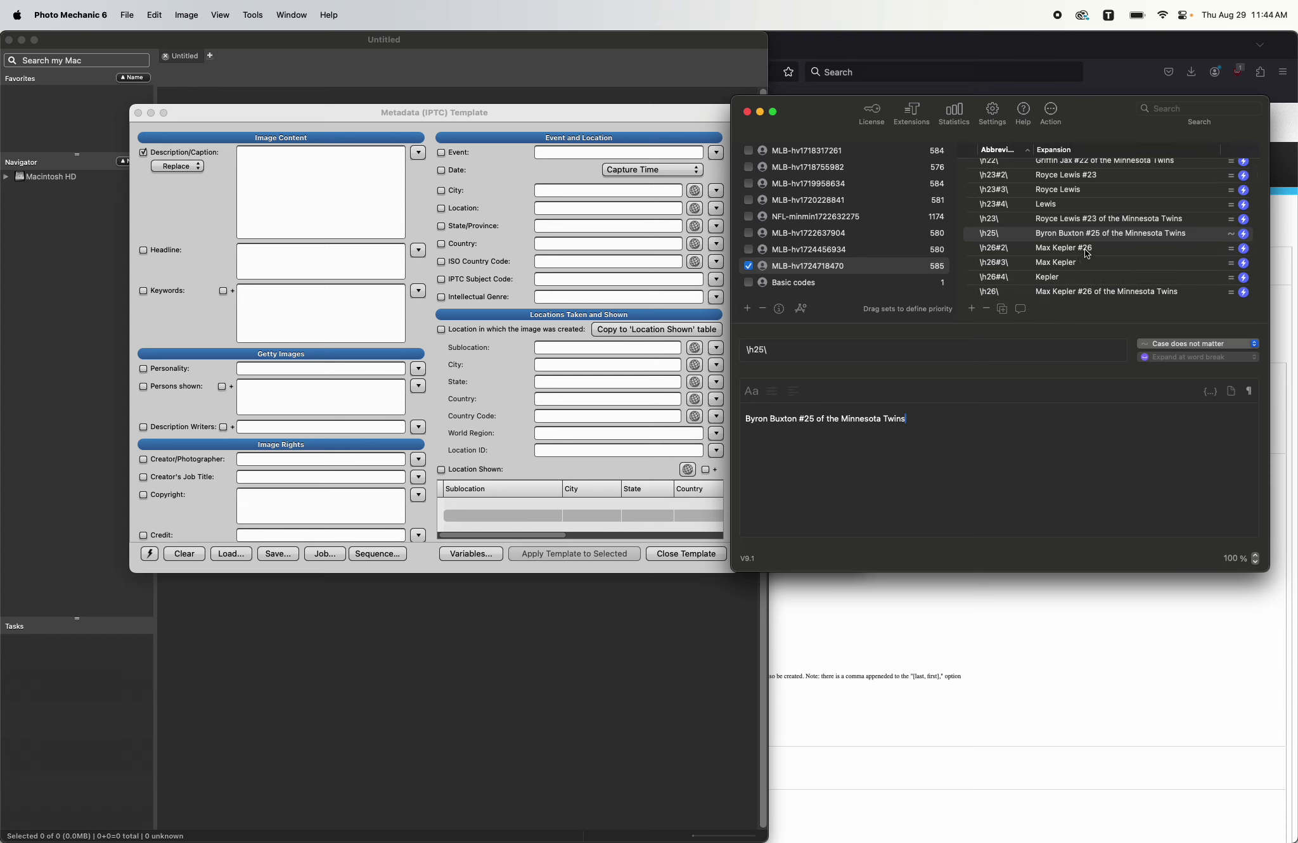
{"action": "left_click", "coordinate": [972, 308]}
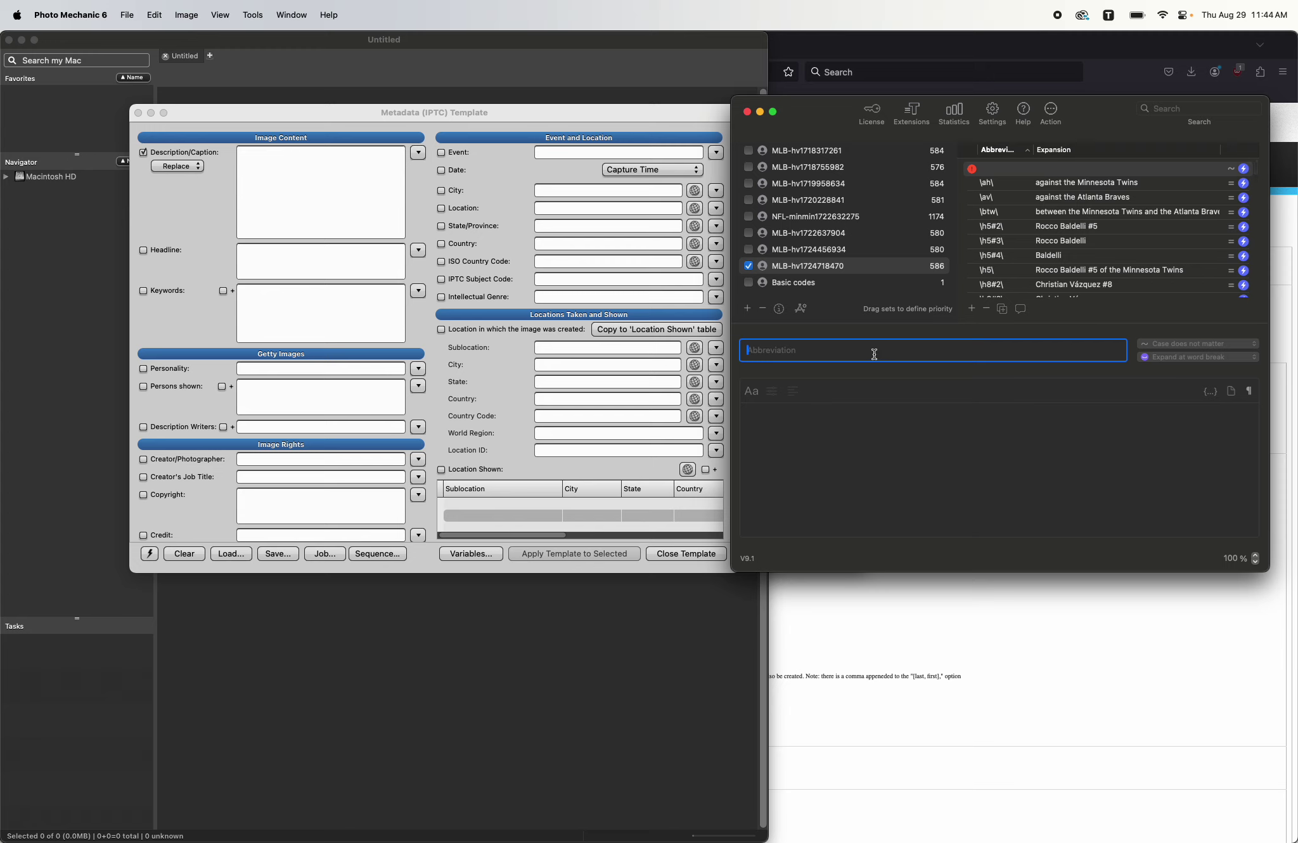
{"action": "type", "text": "\\h25#2\\"}
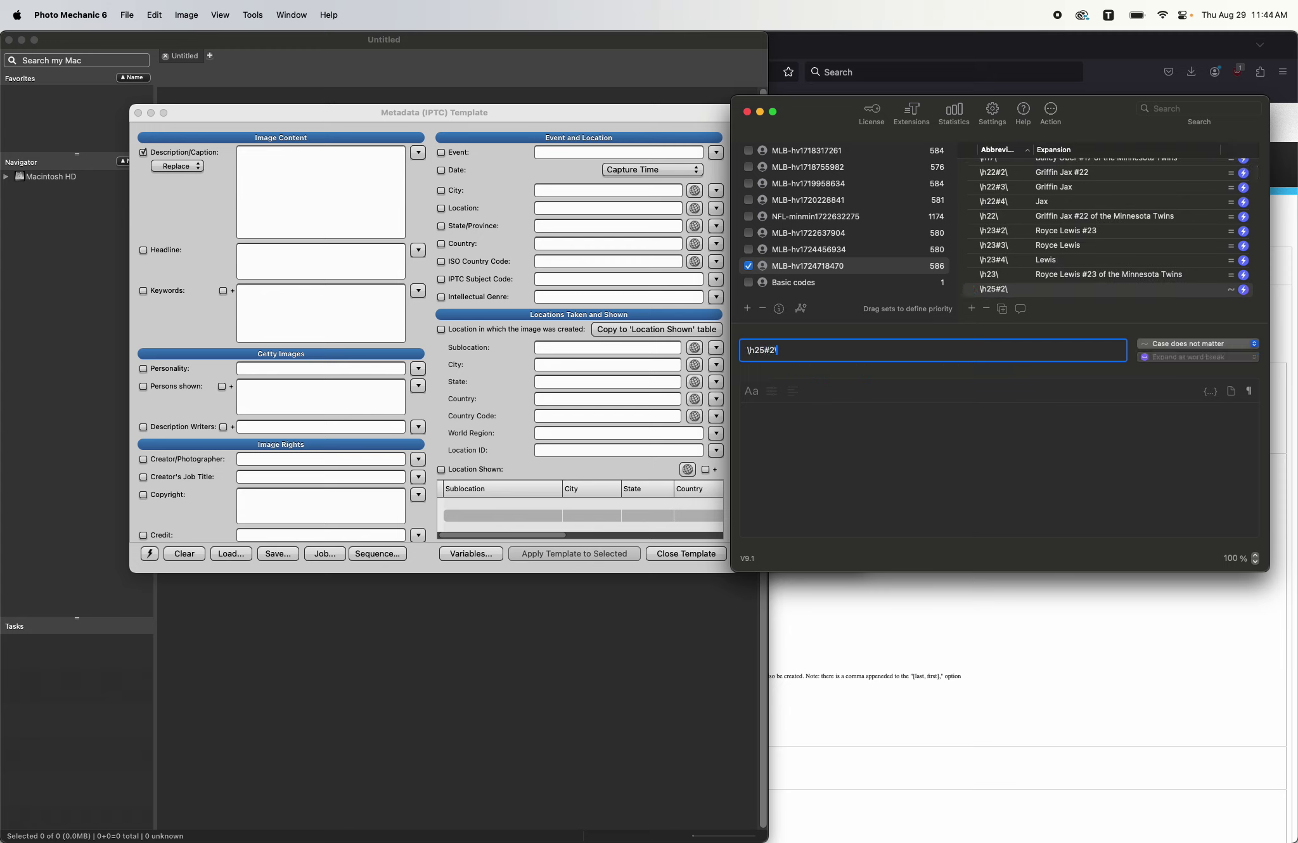
{"action": "key", "text": "Tab"}
{"action": "type", "text": "Bys"}
{"action": "key", "text": "BackSpace"}
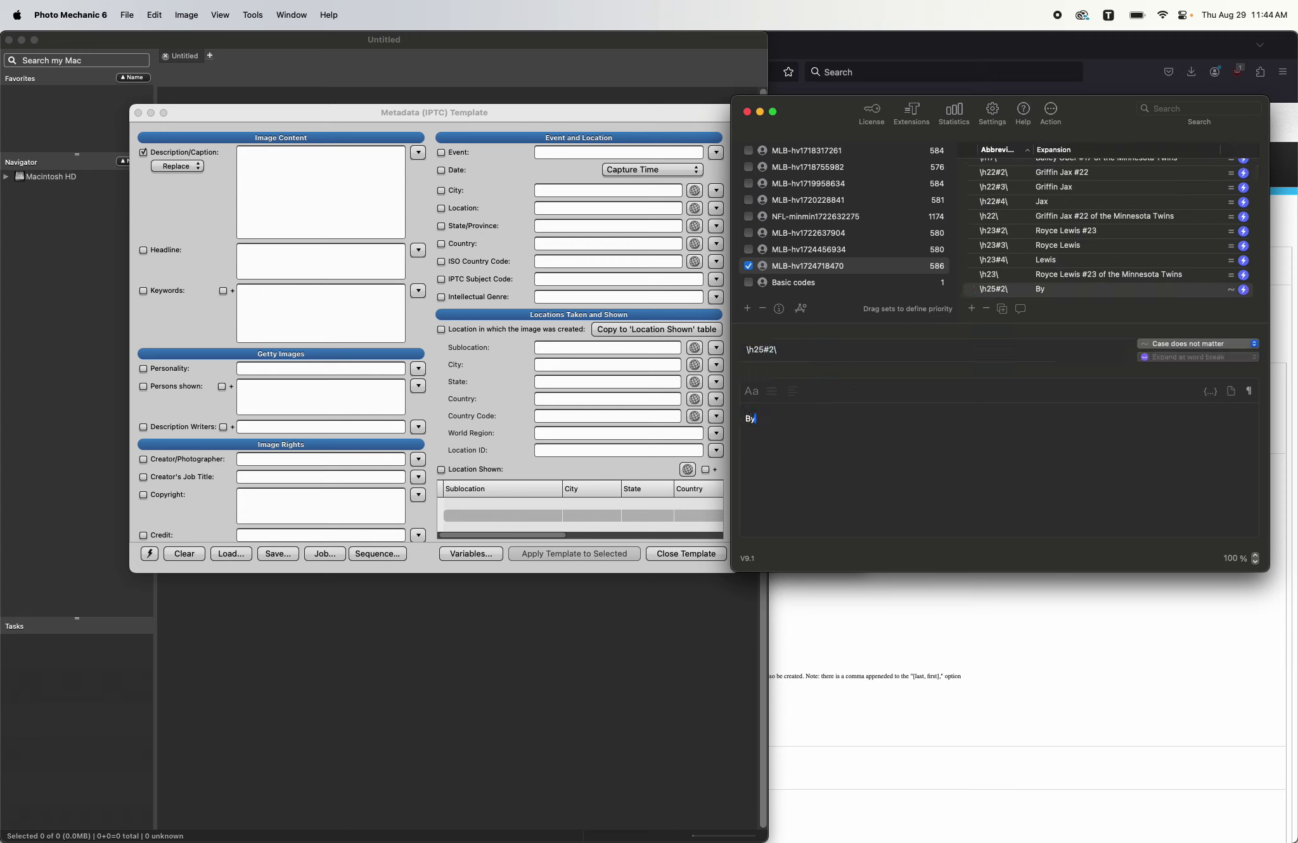
{"action": "type", "text": "ron Buxton #25"}
{"action": "scroll", "coordinate": [1050, 252], "scroll_direction": "down", "scroll_amount": 3}
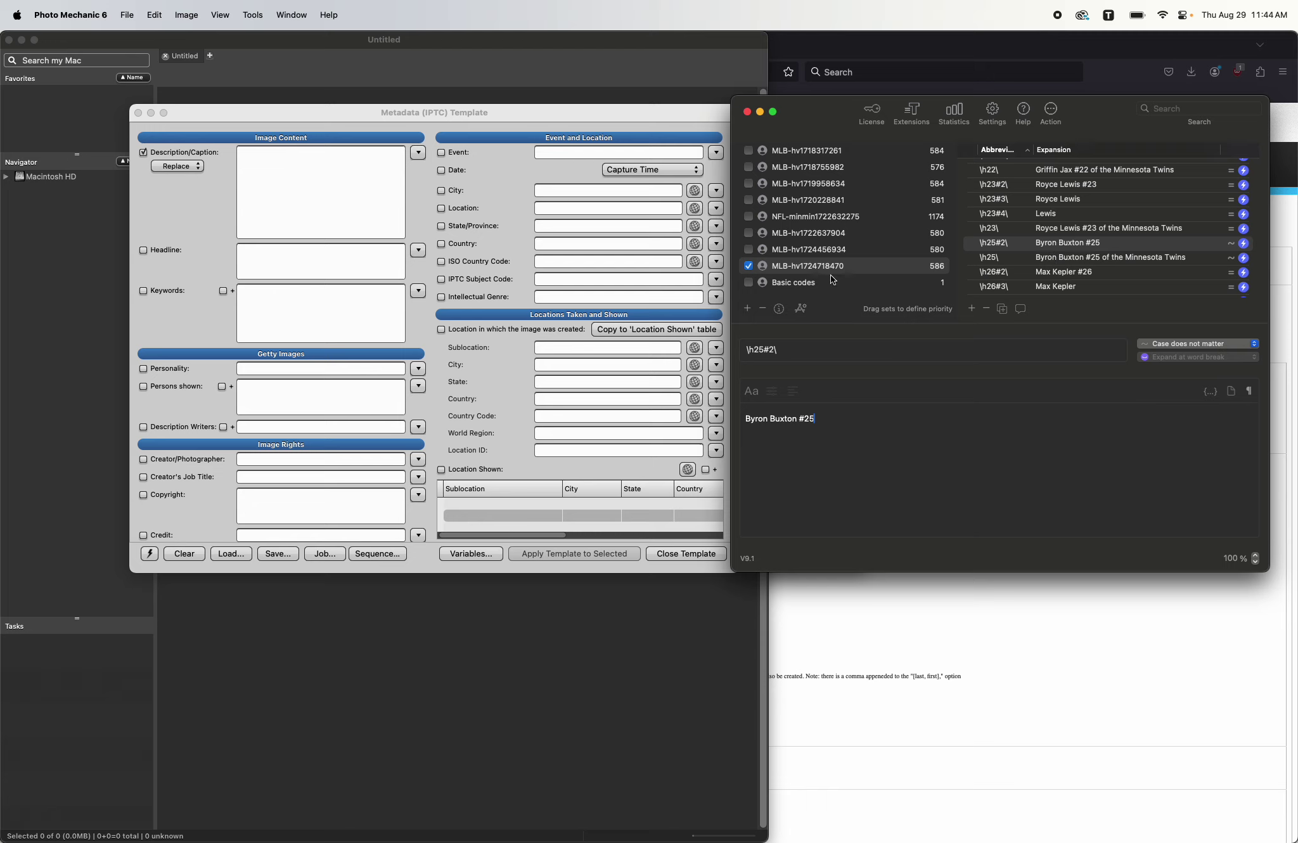
Step: Switch to Photo Mechanic, test the new codes \h25\ and \h25#2\ in the template's Description/Caption, and clear the text
{"action": "left_click", "coordinate": [340, 184]}
{"action": "type", "text": "\\h"}
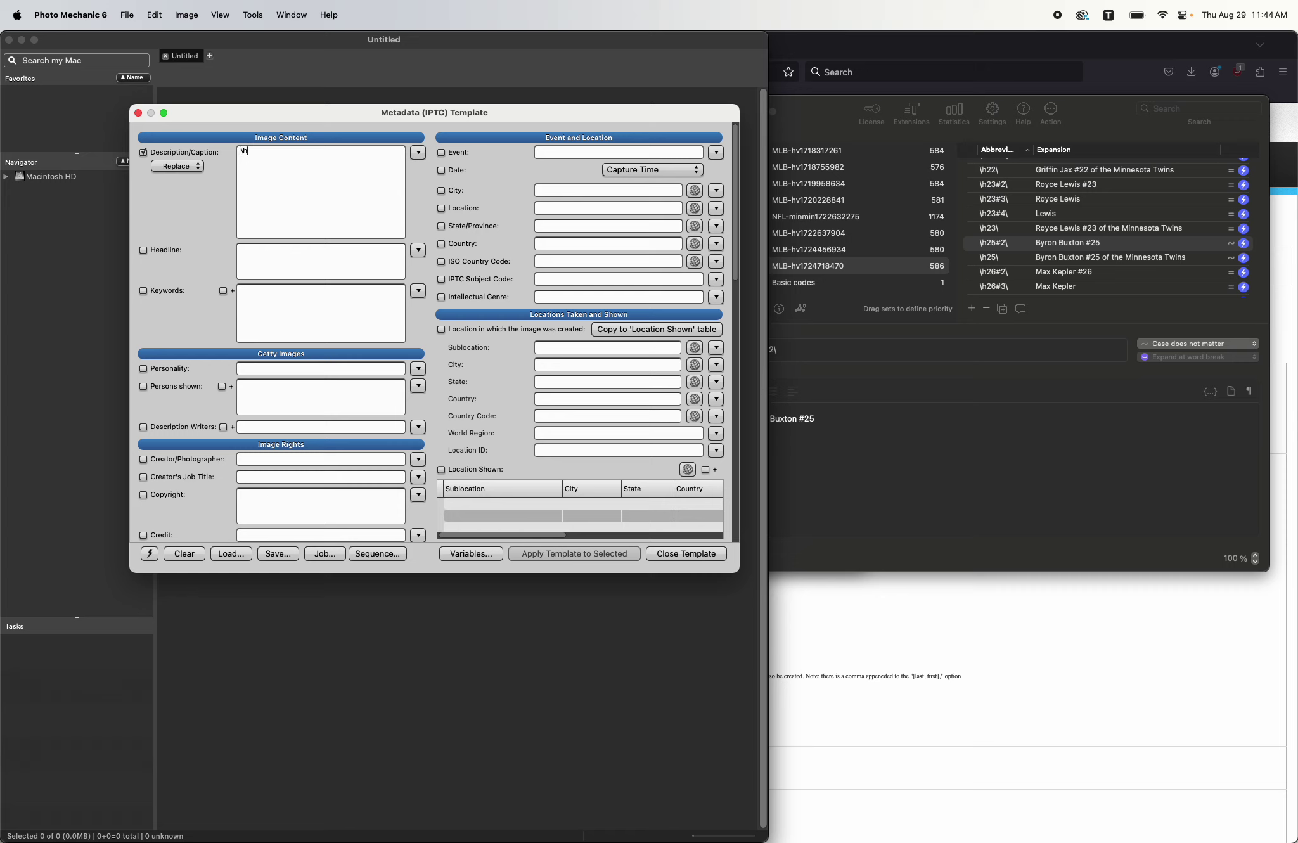
{"action": "type", "text": "25\\\\h25#2\\"}
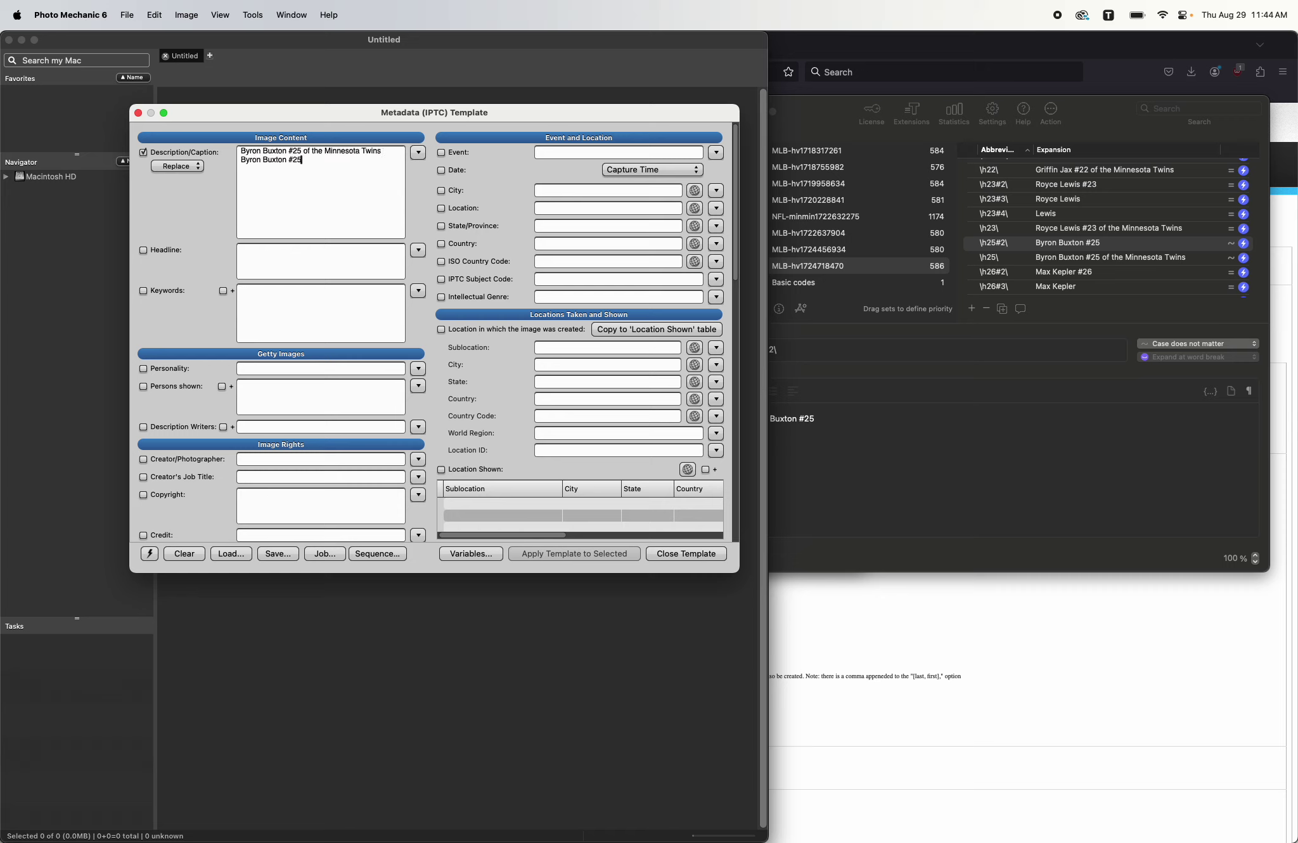
{"action": "key", "text": "super+a"}
{"action": "key", "text": "BackSpace"}
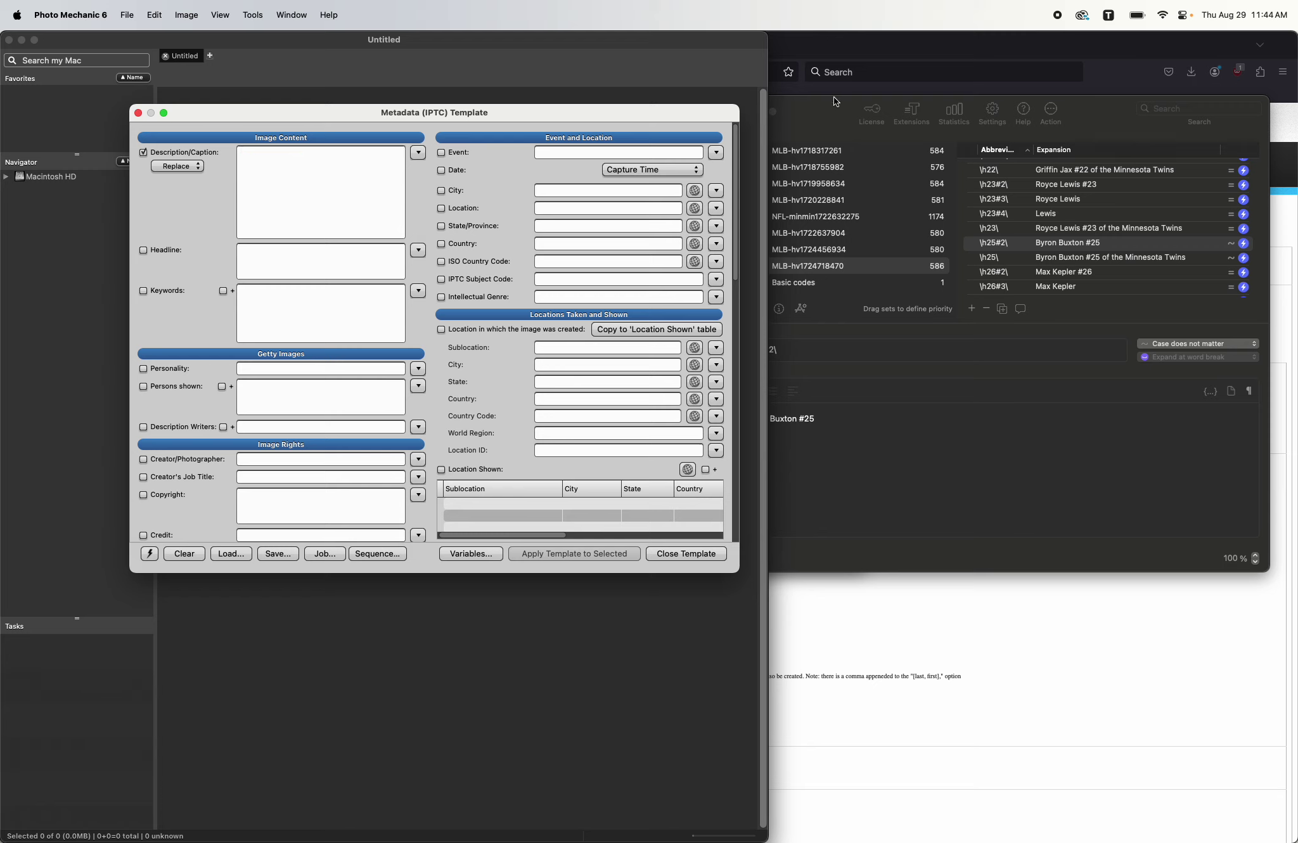
{"action": "left_click", "coordinate": [822, 119]}
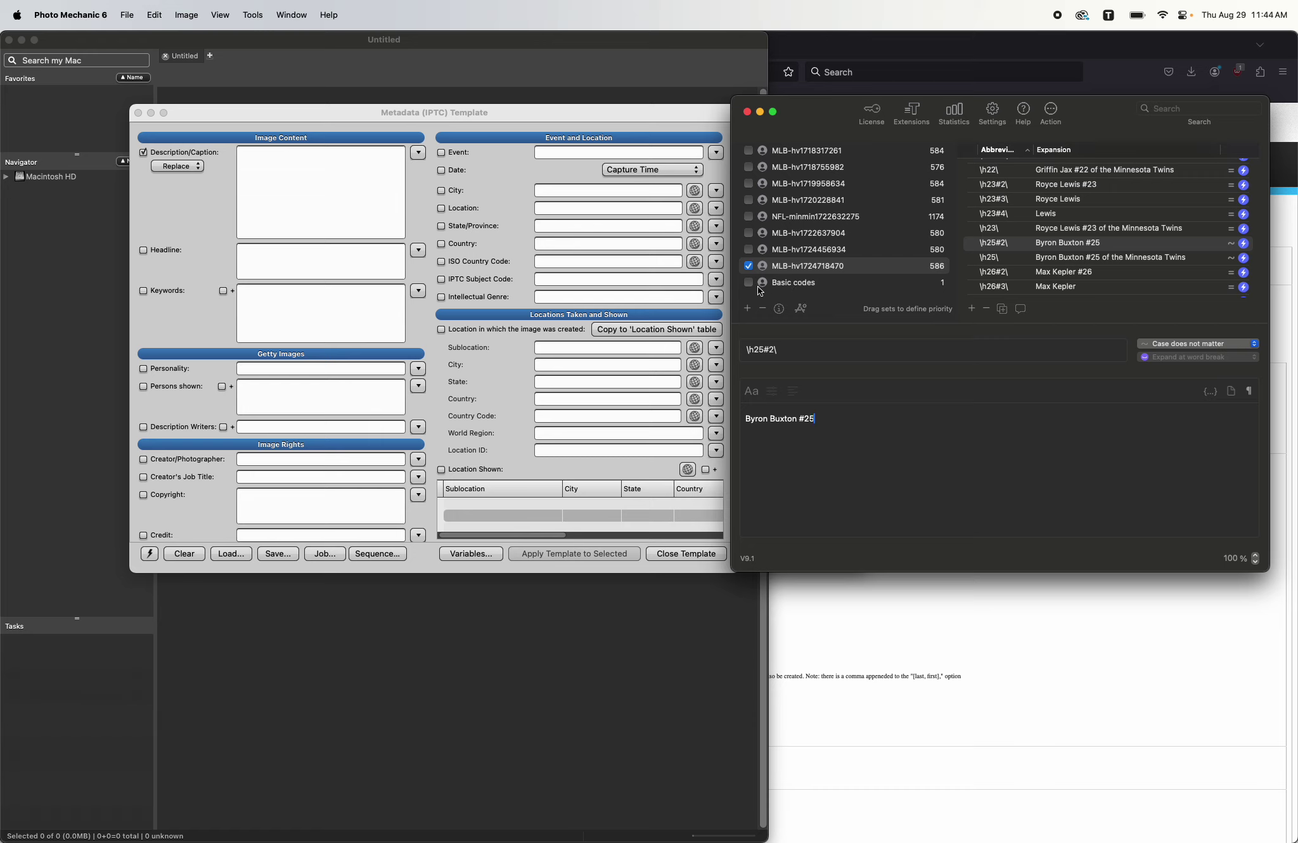
{"action": "left_click", "coordinate": [788, 284]}
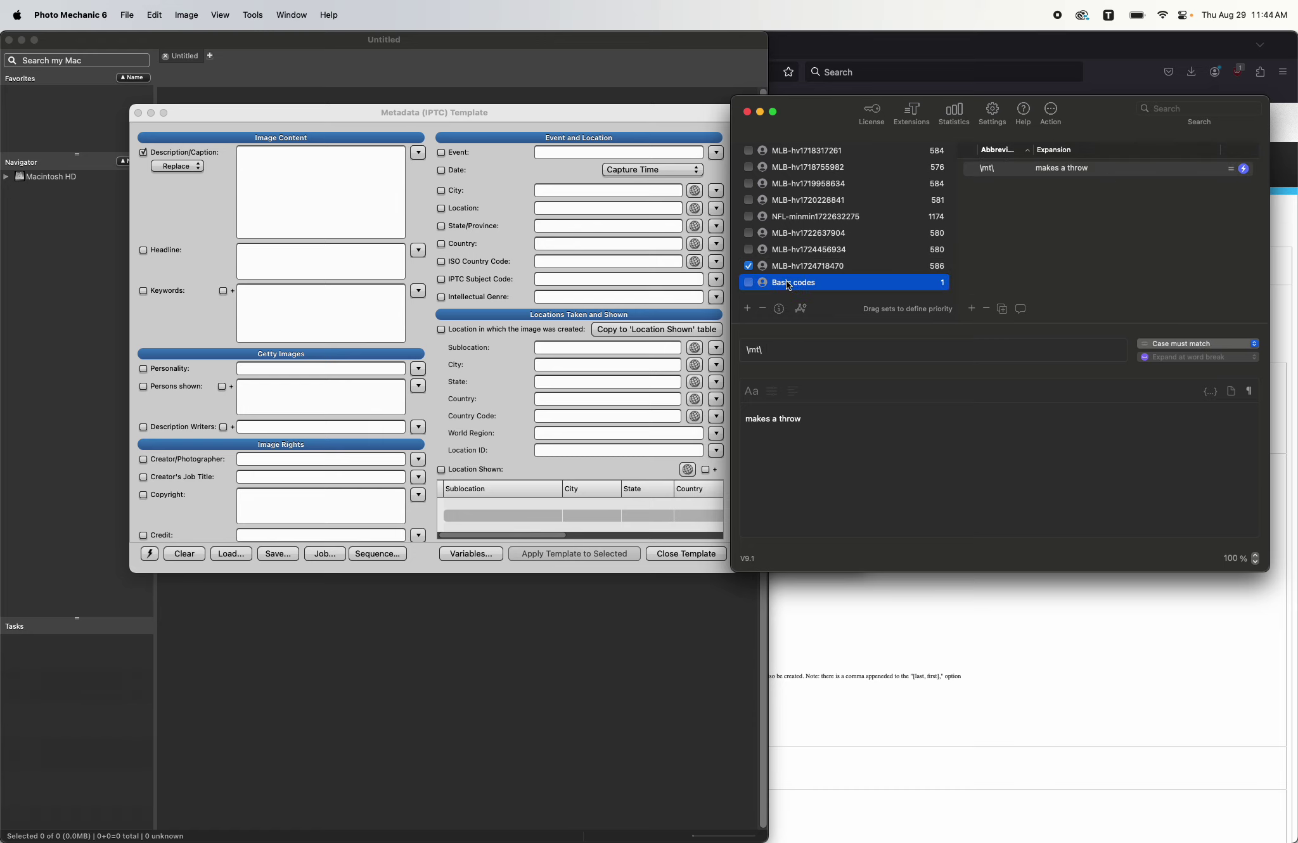
{"action": "left_click", "coordinate": [749, 283]}
Step: In Photo Mechanic's Description/Caption, enter the combined codes \h23\ and \mt\ to test both sets, and return to Typinator
{"action": "left_click", "coordinate": [290, 177]}
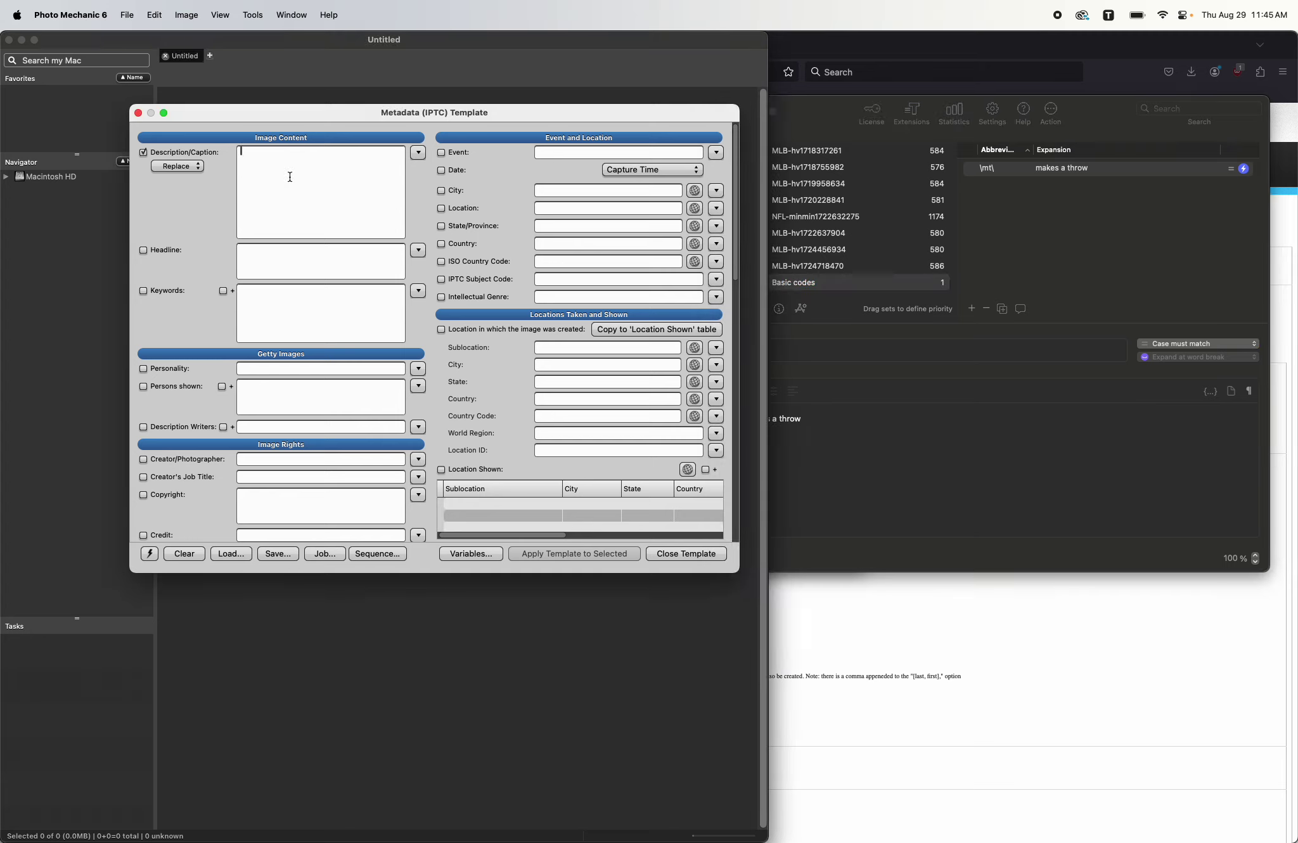
{"action": "left_click", "coordinate": [819, 108]}
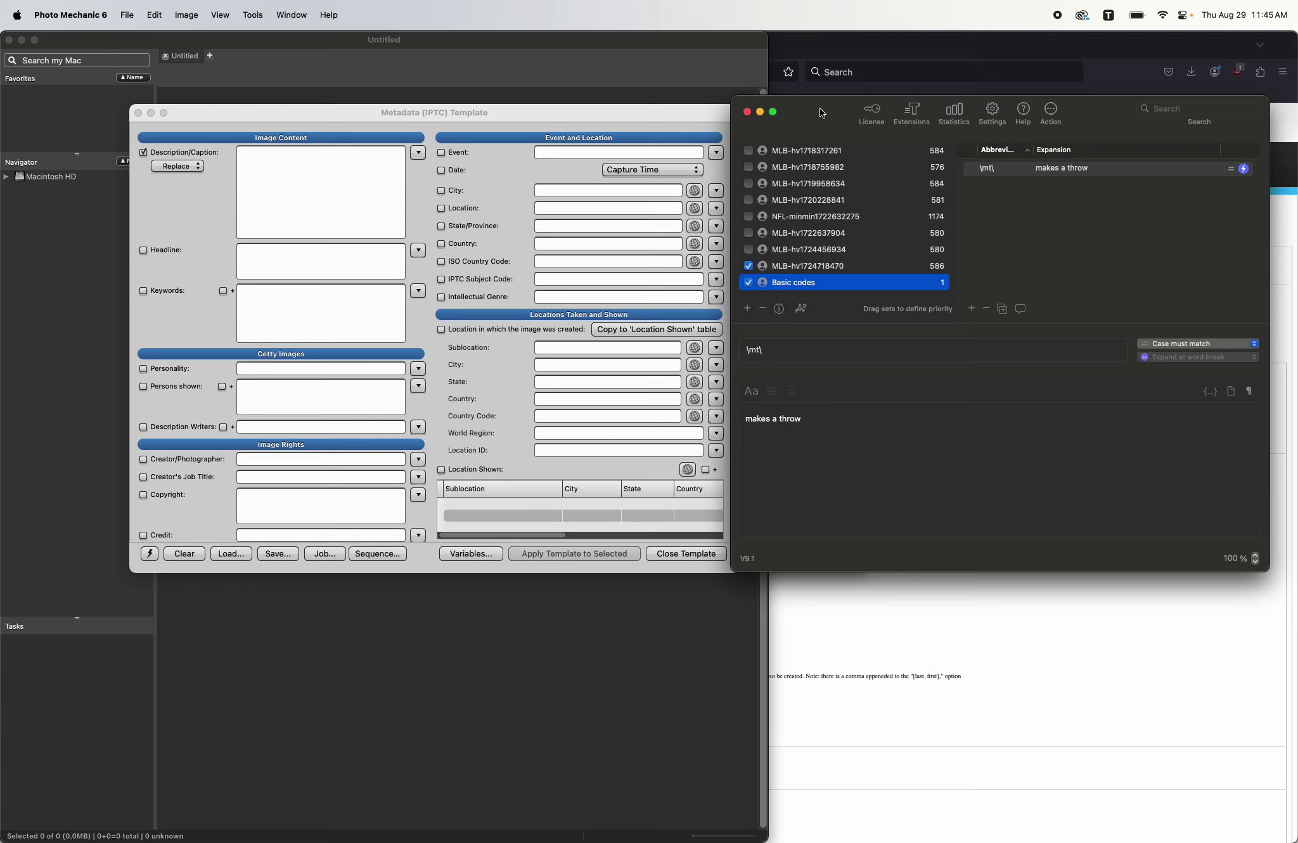
{"action": "left_click", "coordinate": [348, 194]}
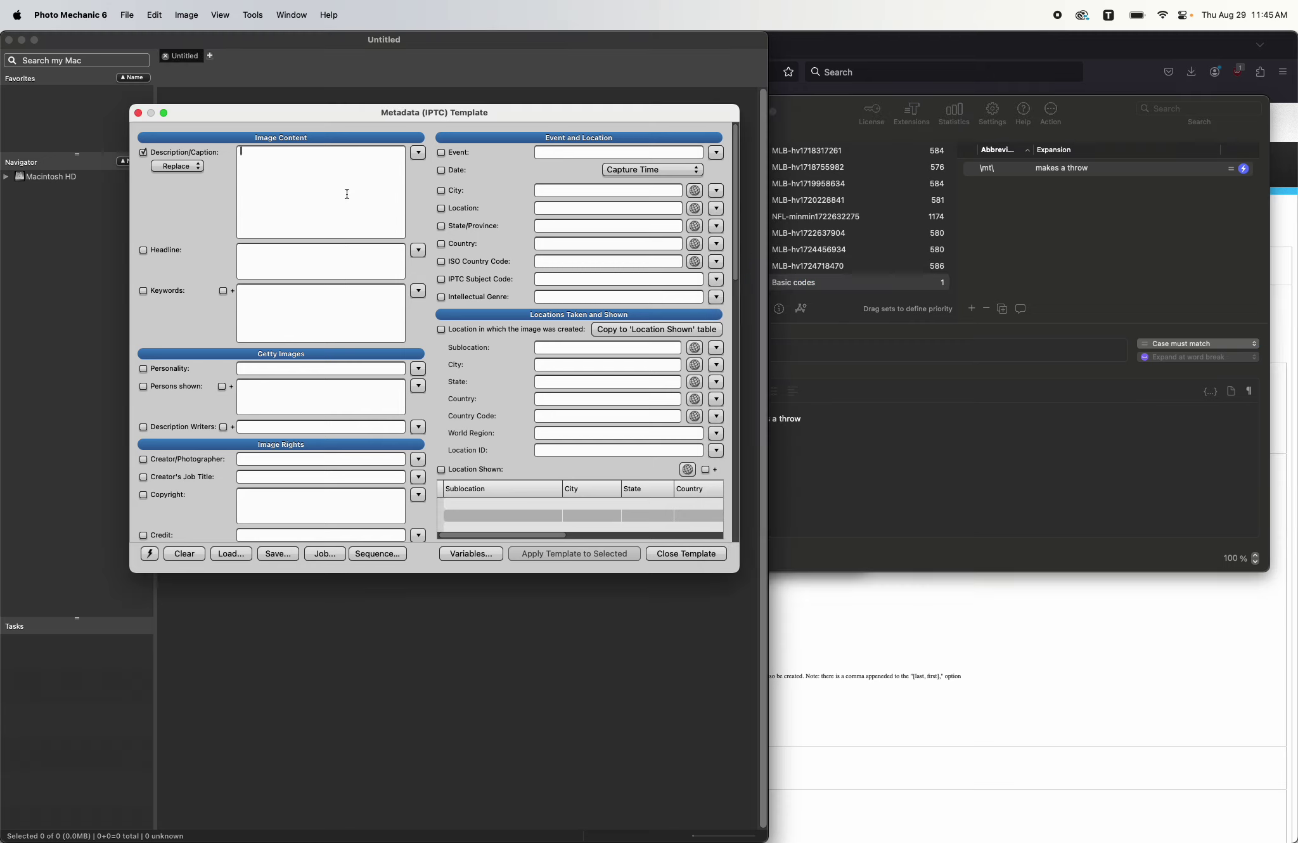
{"action": "type", "text": "\\h23\\mt\\"}
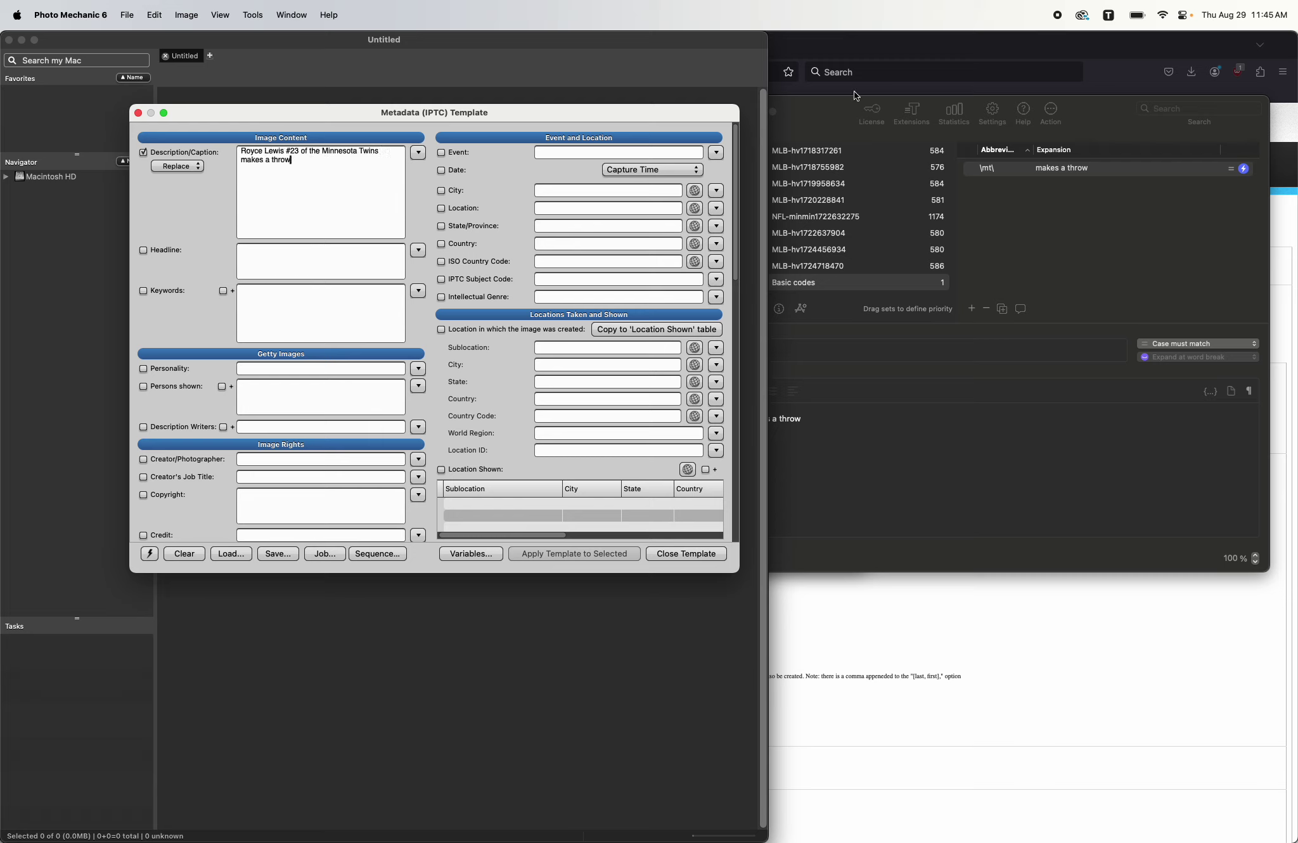
{"action": "left_click", "coordinate": [833, 132]}
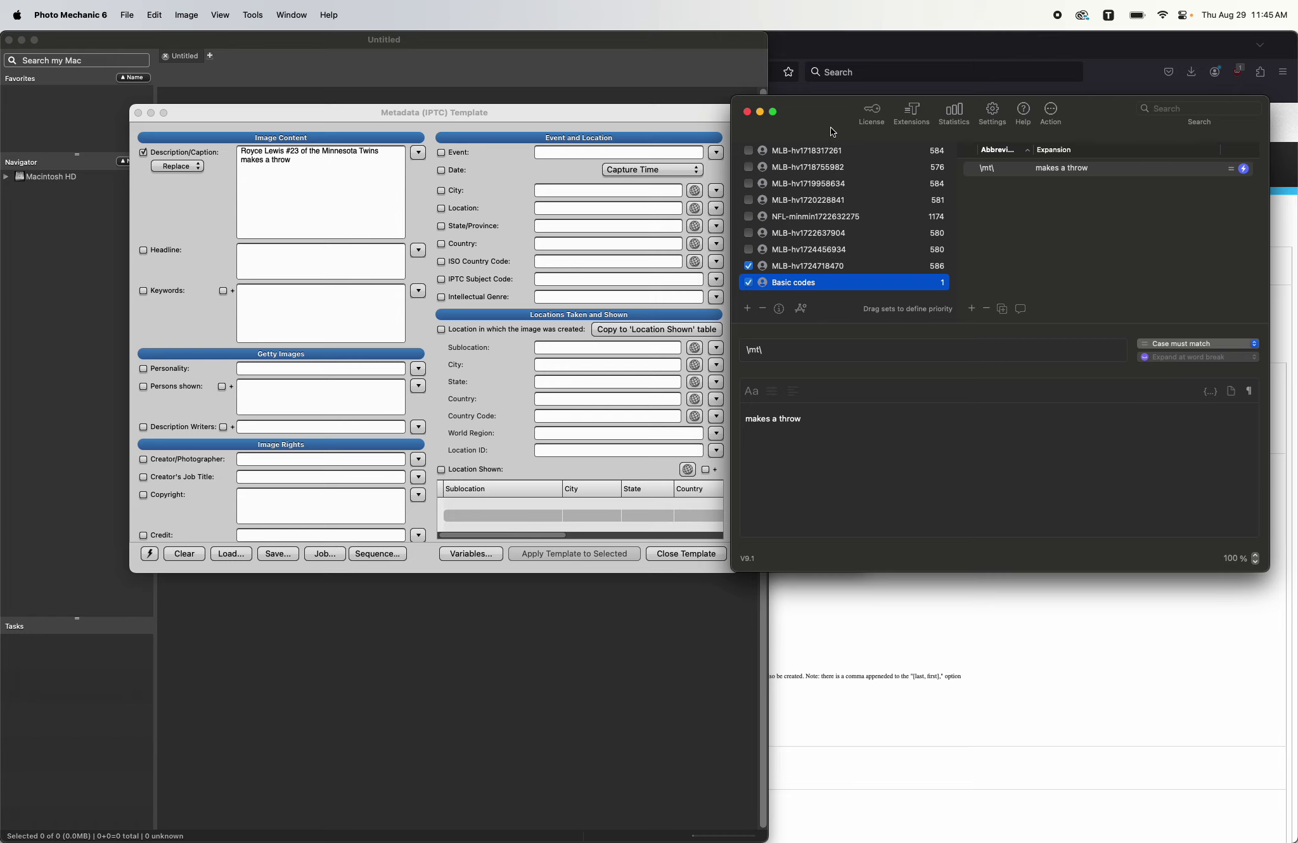